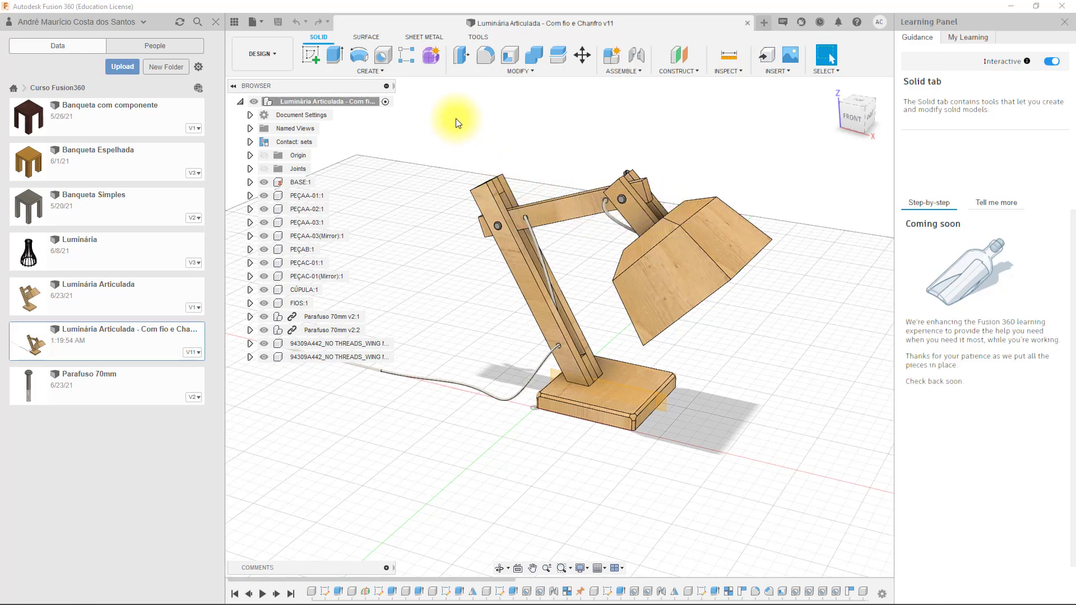
- Start creating a drawing from the articulated lamp design
left_click(259, 53)
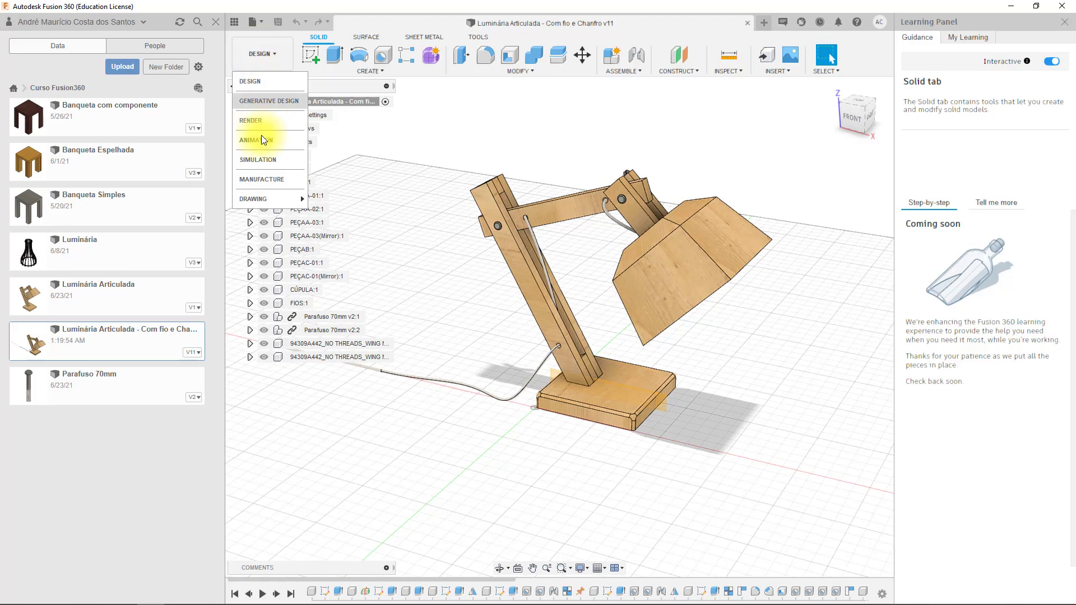
mouse_move(257, 199)
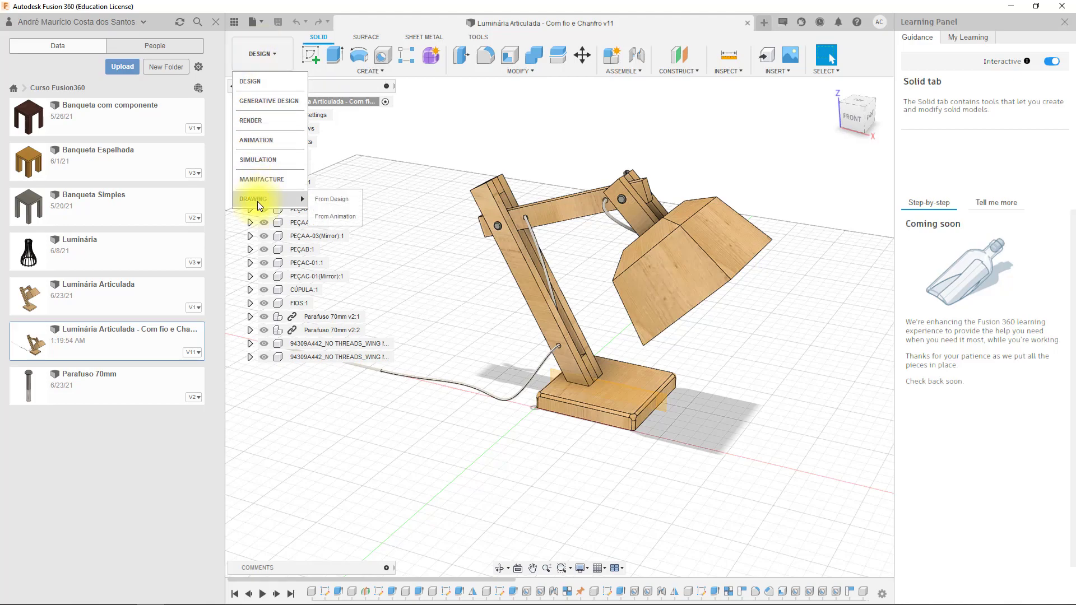
left_click(330, 198)
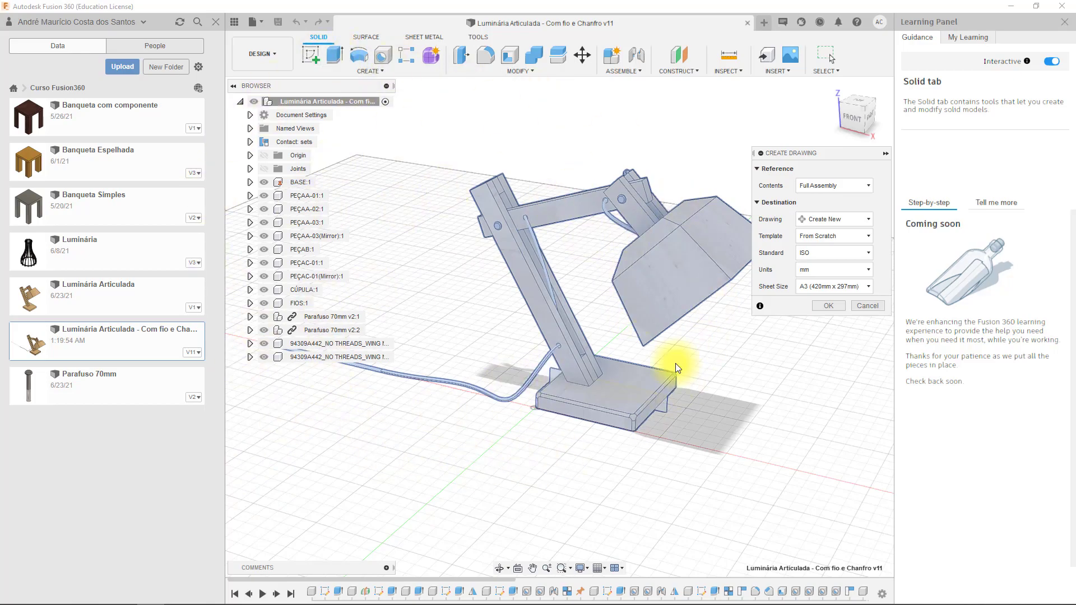
- Try the Visible Only and Select contents options with the lampshade and arm pieces, and restore Full Assembly
left_click(850, 187)
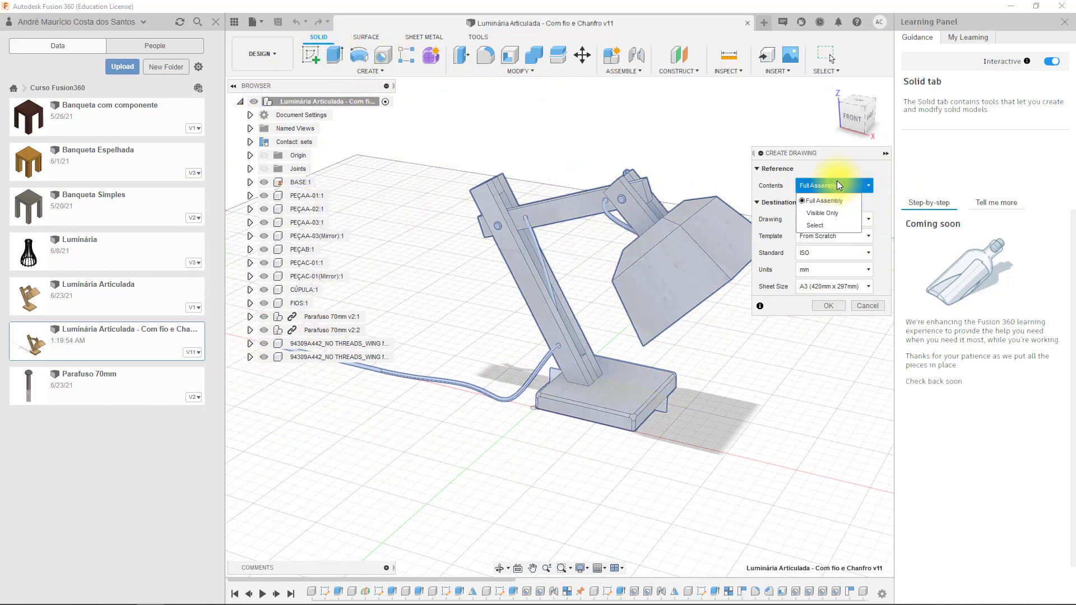
left_click(823, 214)
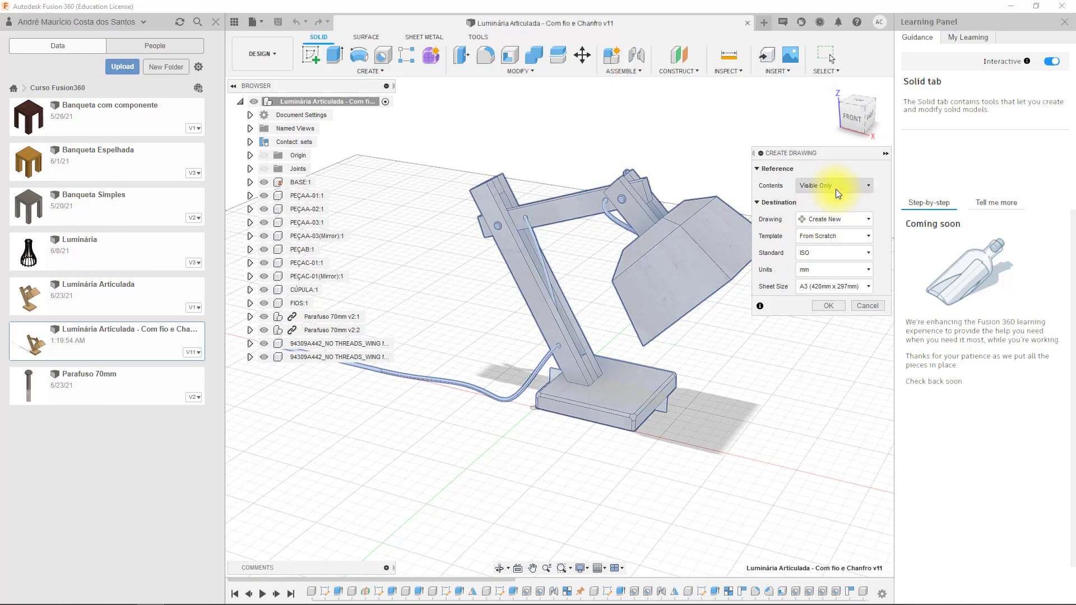
left_click(820, 185)
left_click(824, 226)
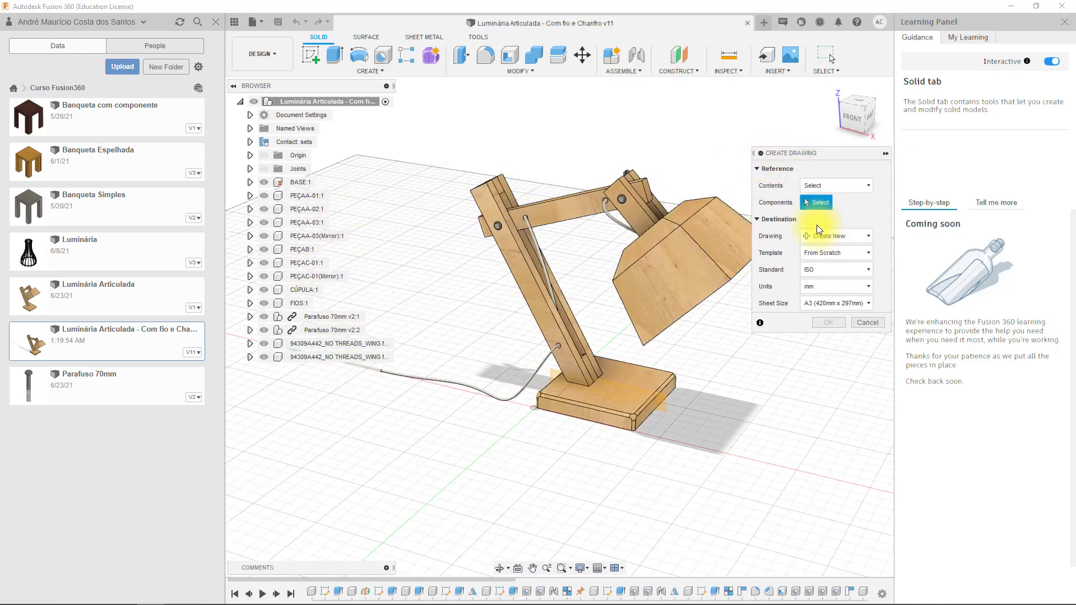
left_click(675, 301)
left_click(649, 215)
left_click(638, 189)
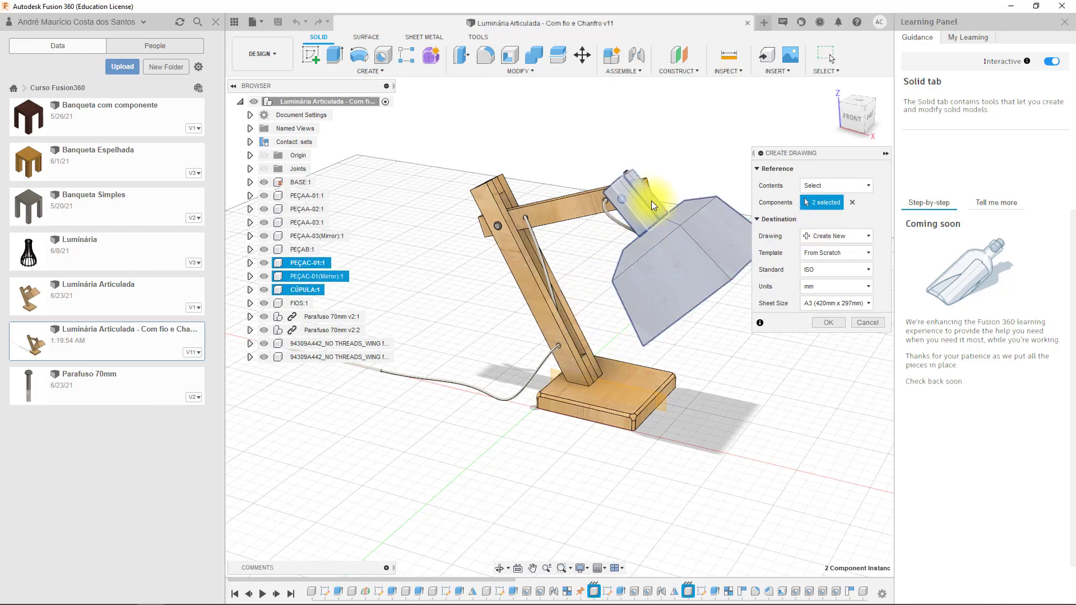
left_click(512, 207)
left_click(852, 202)
left_click(838, 187)
left_click(829, 200)
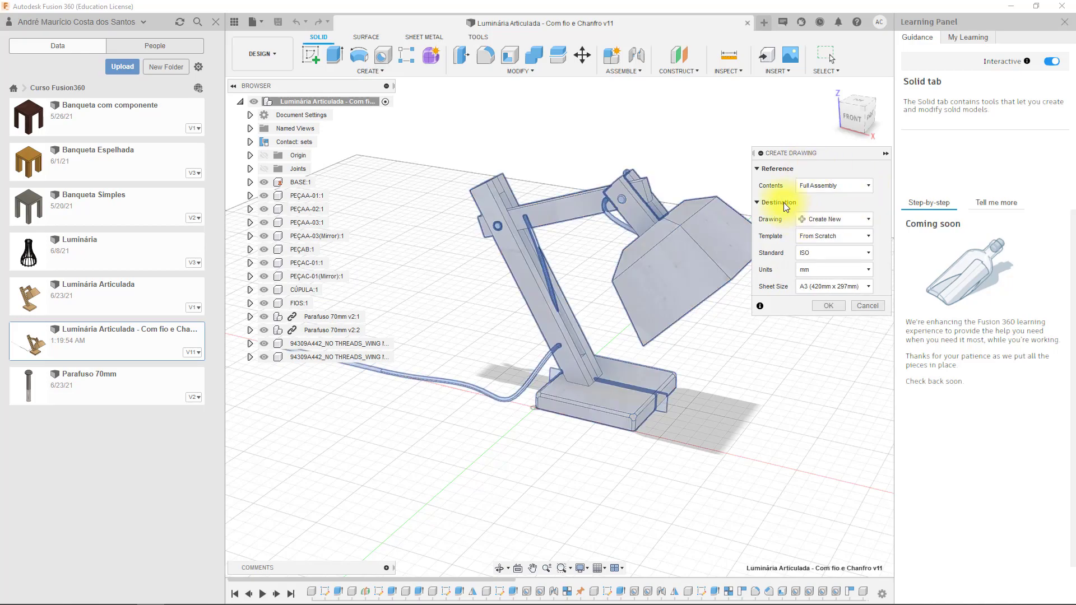
- Create the new drawing from scratch with the ISO standard, mm units and an A3 (420mm x 297mm) sheet, and hide the project file list
left_click(815, 220)
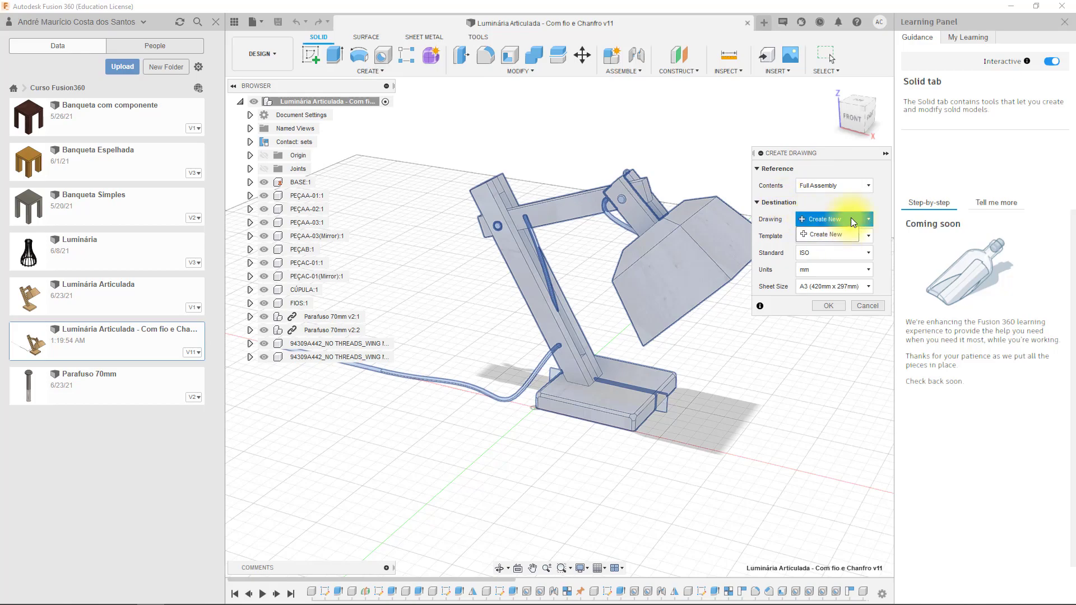
left_click(878, 209)
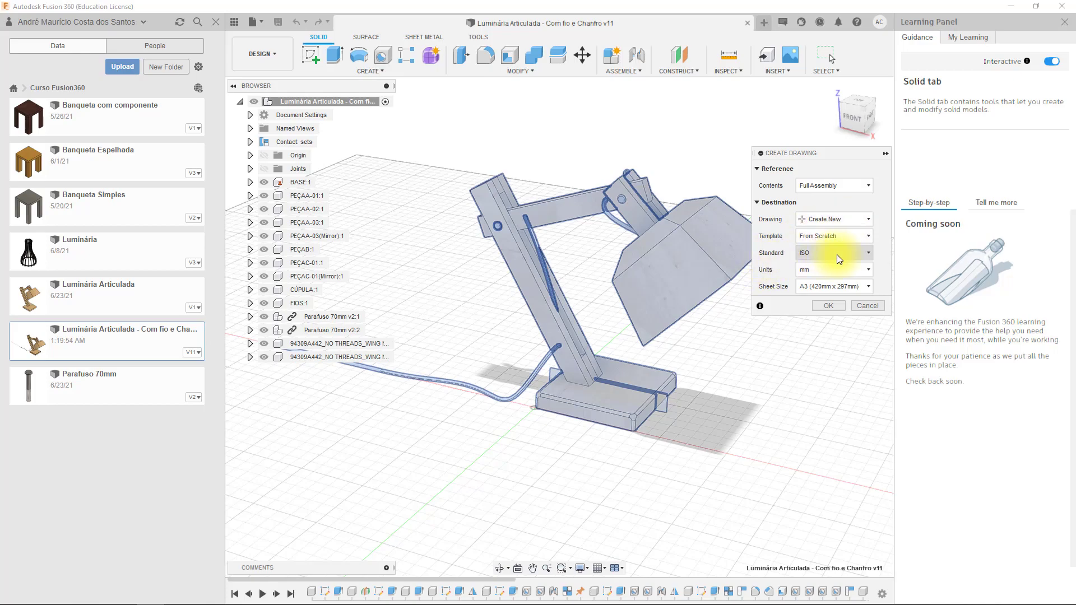
left_click(855, 255)
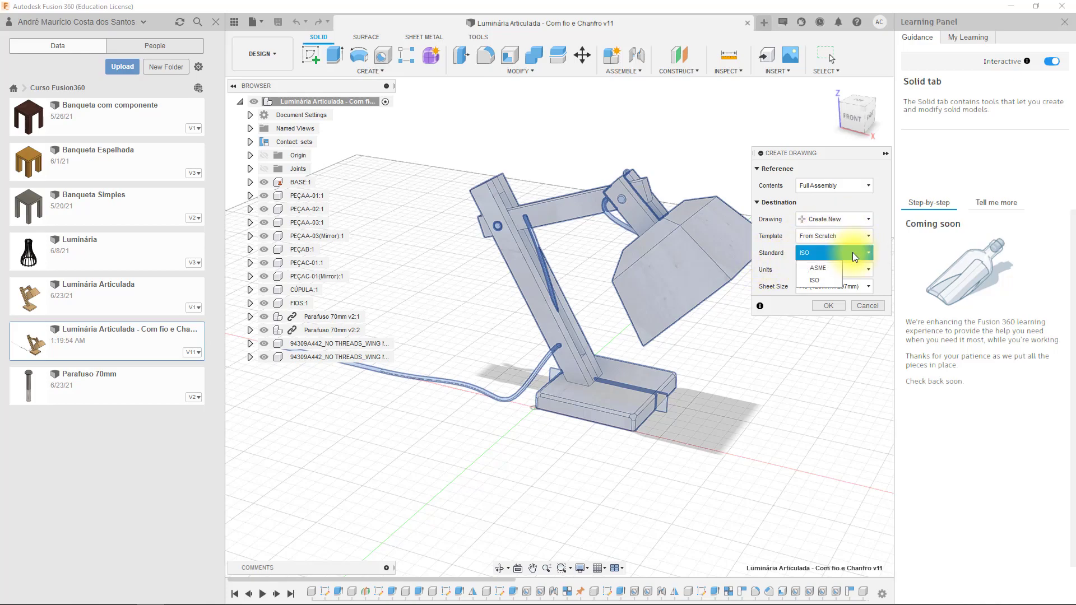
left_click(815, 280)
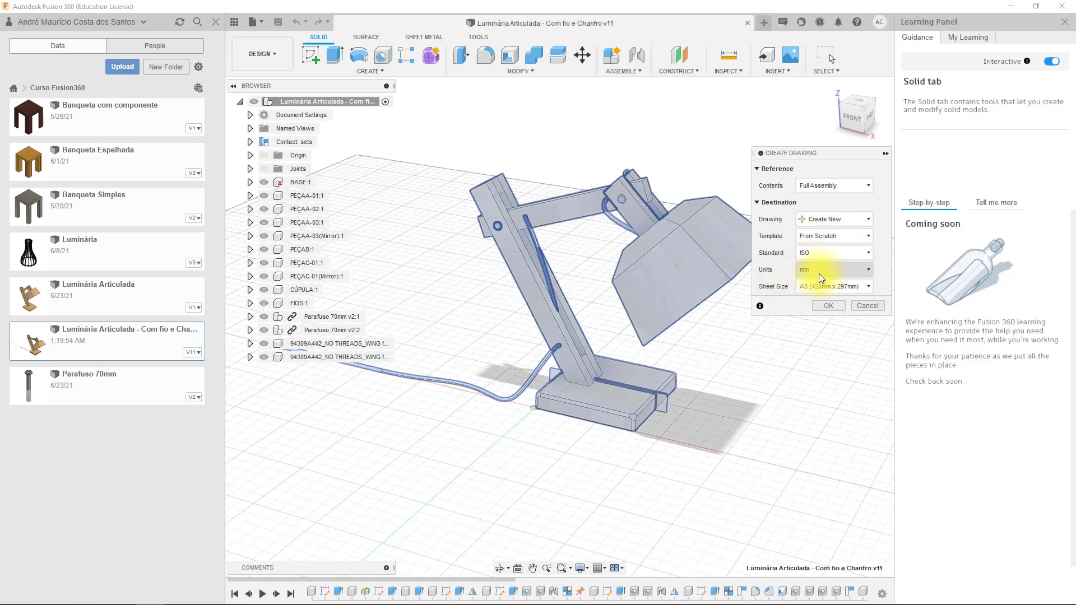
left_click(827, 292)
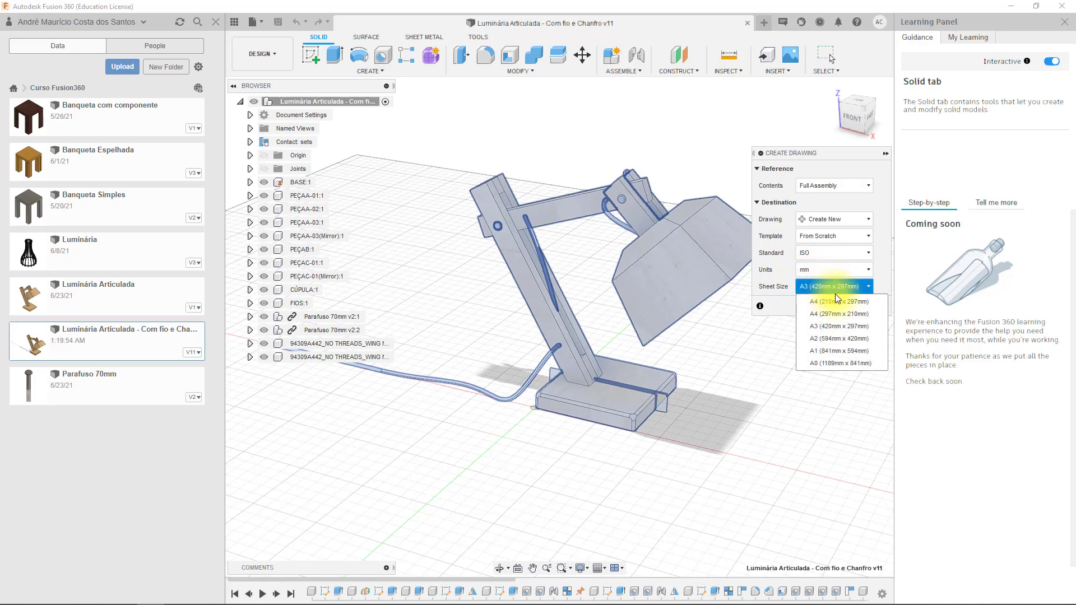
left_click(880, 288)
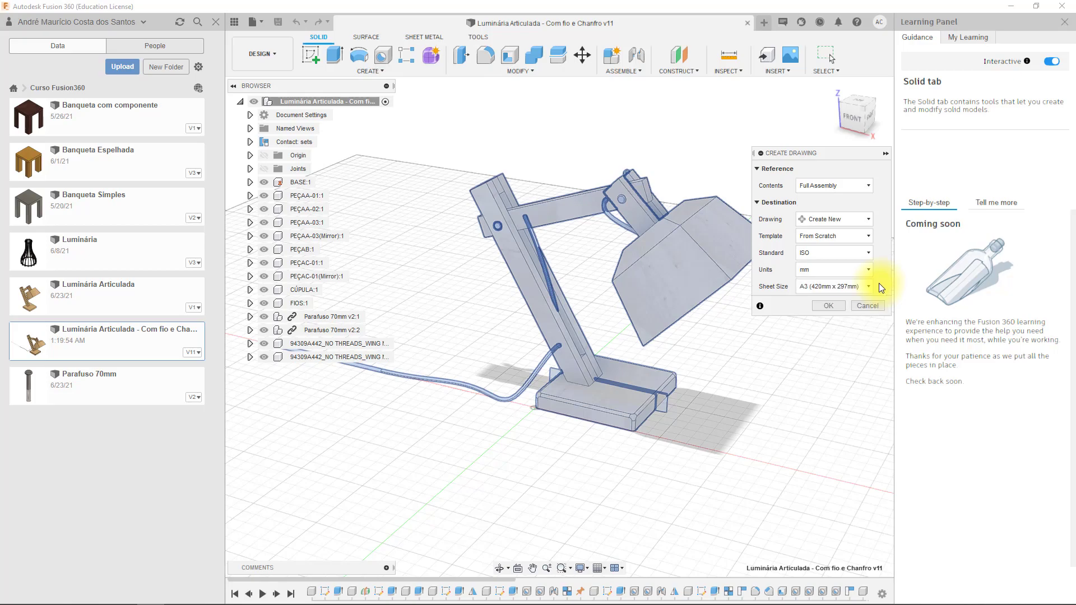
left_click(828, 307)
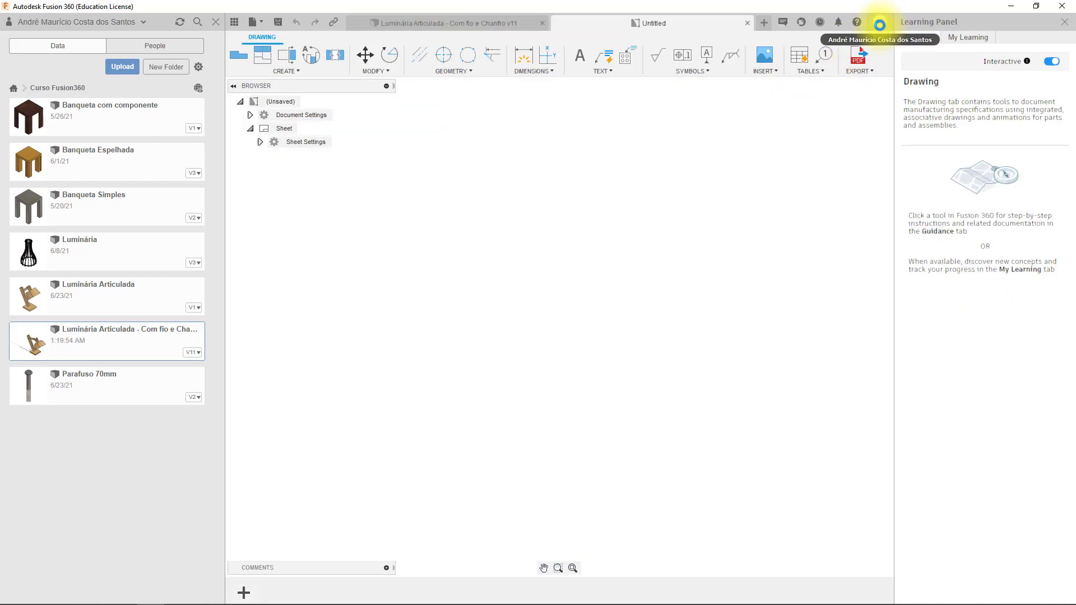
left_click(232, 21)
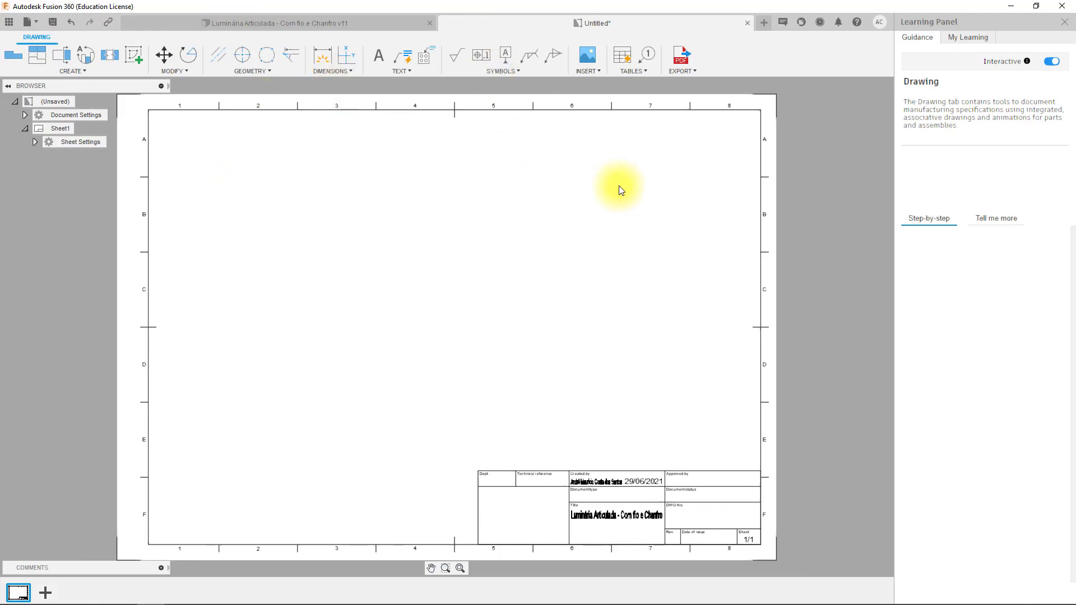
- Examine the blank sheet's frame and the fields of its title block
scroll(529, 261, "up", 3)
scroll(529, 260, "down", 2)
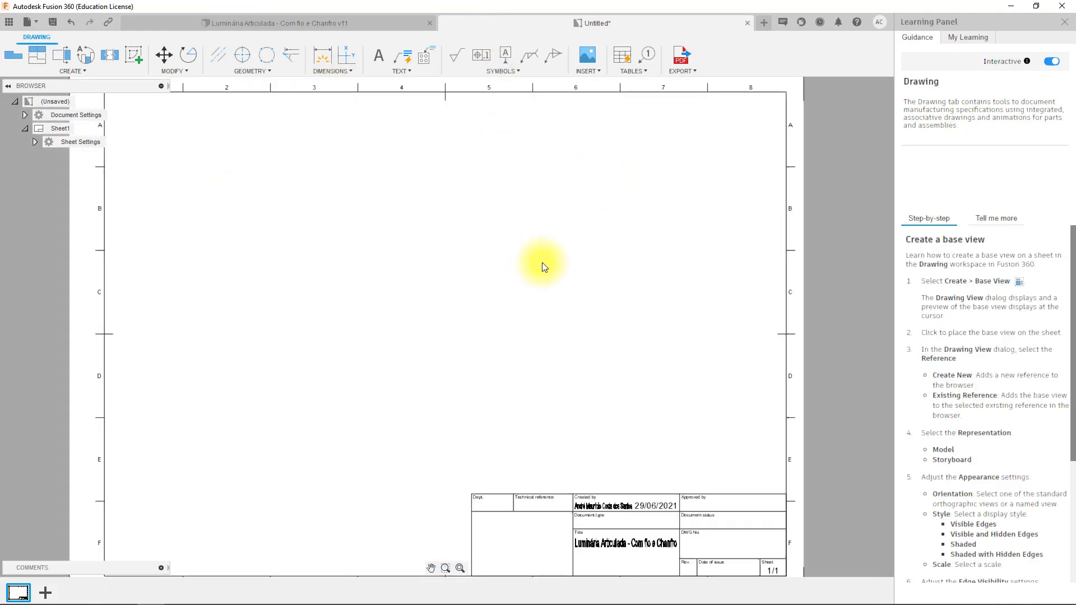
scroll(253, 287, "down", 3)
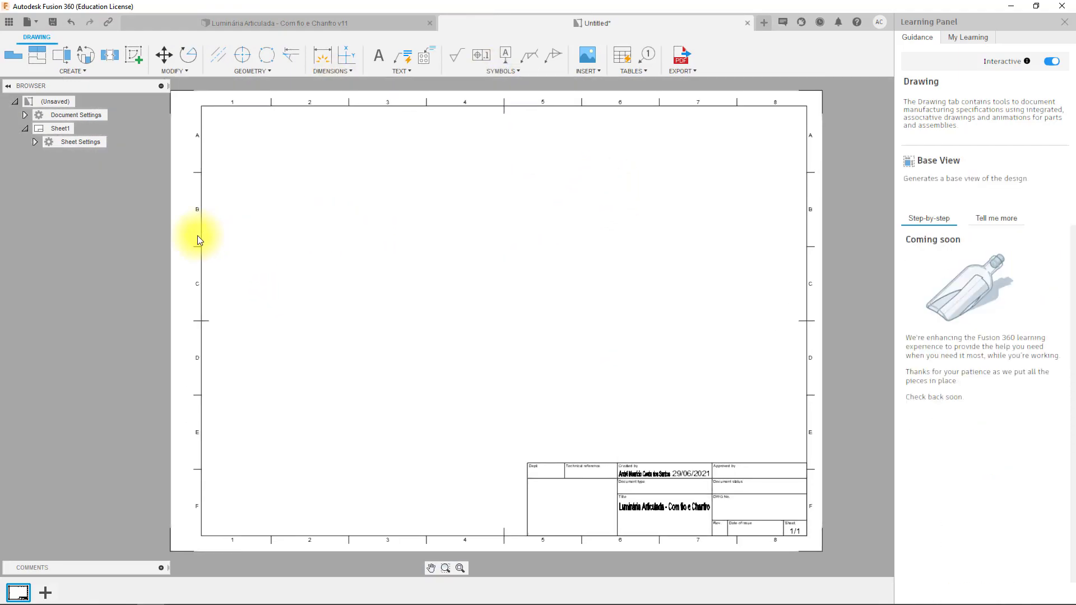
scroll(650, 468, "up", 5)
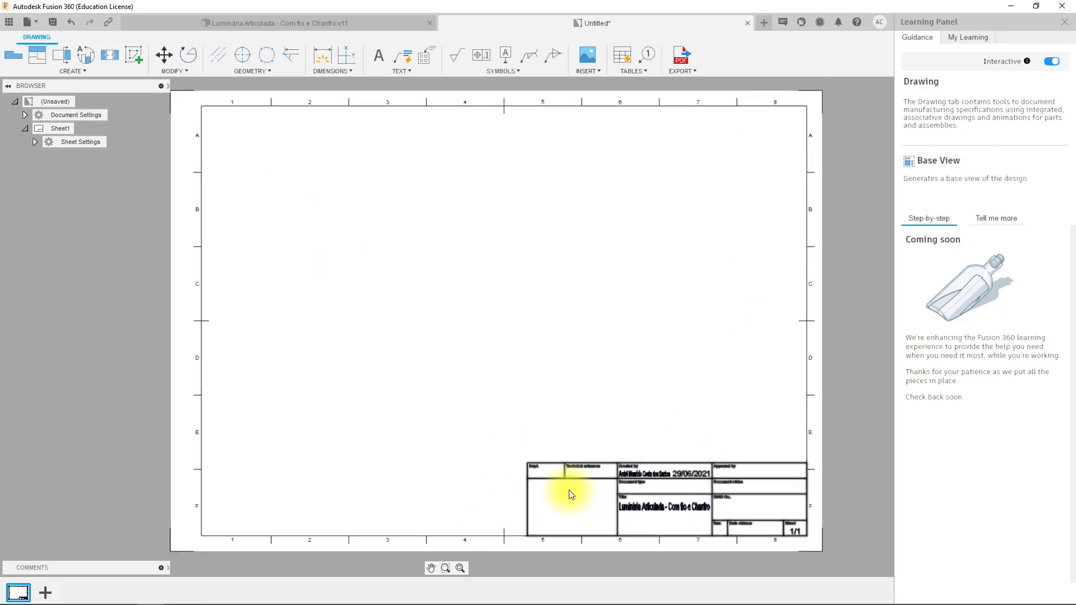
scroll(650, 461, "up", 3)
middle_click_drag(580, 442, 452, 388)
scroll(455, 389, "up", 2)
scroll(482, 387, "down", 5)
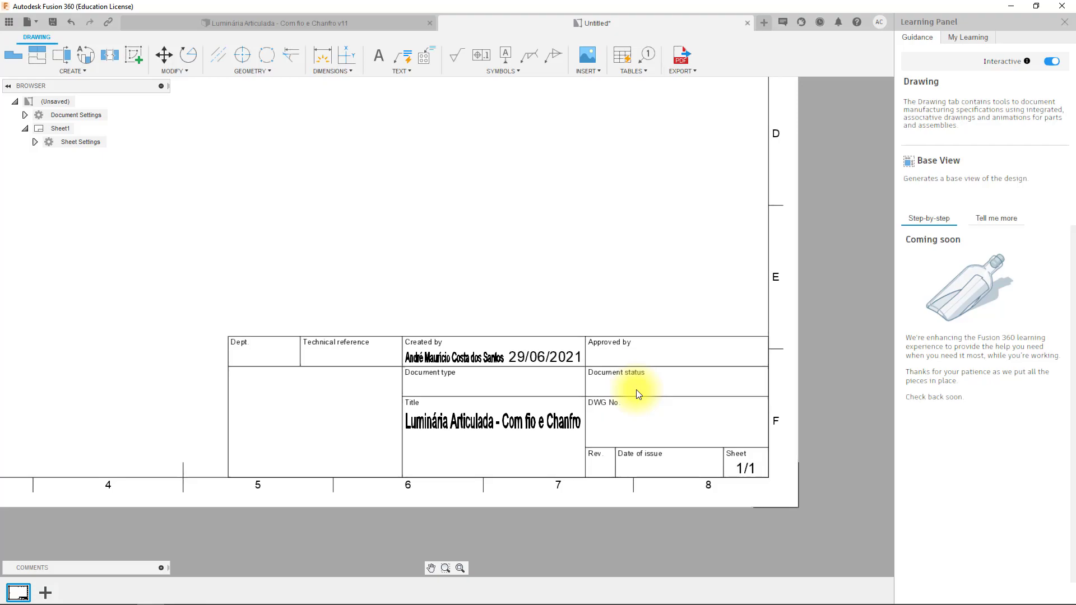
scroll(644, 312, "up", 2)
scroll(631, 311, "down", 3)
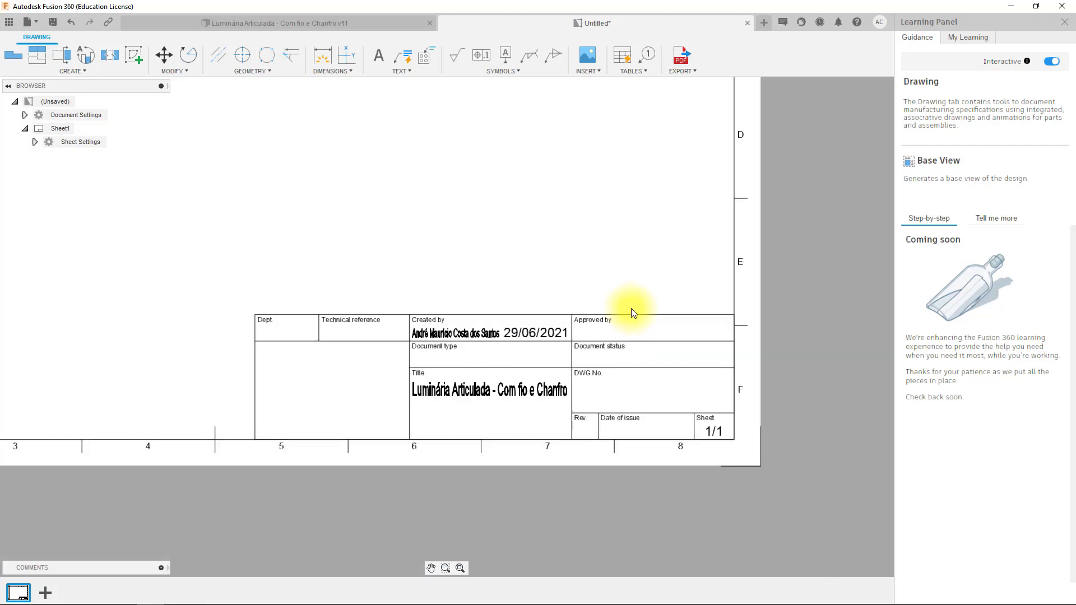
scroll(620, 324, "down", 3)
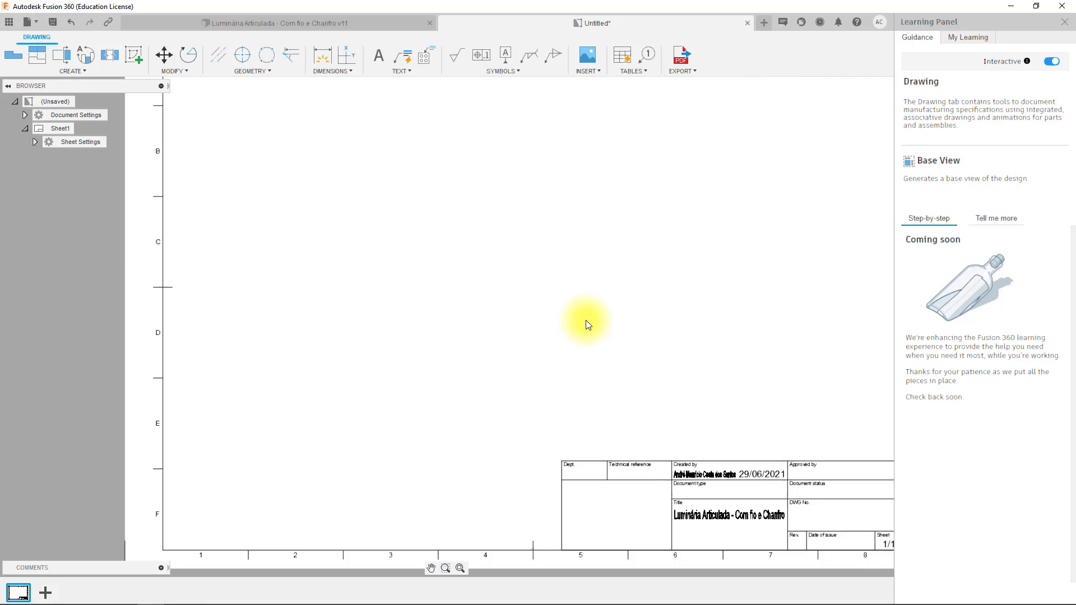
scroll(588, 322, "down", 2)
scroll(587, 326, "down", 1)
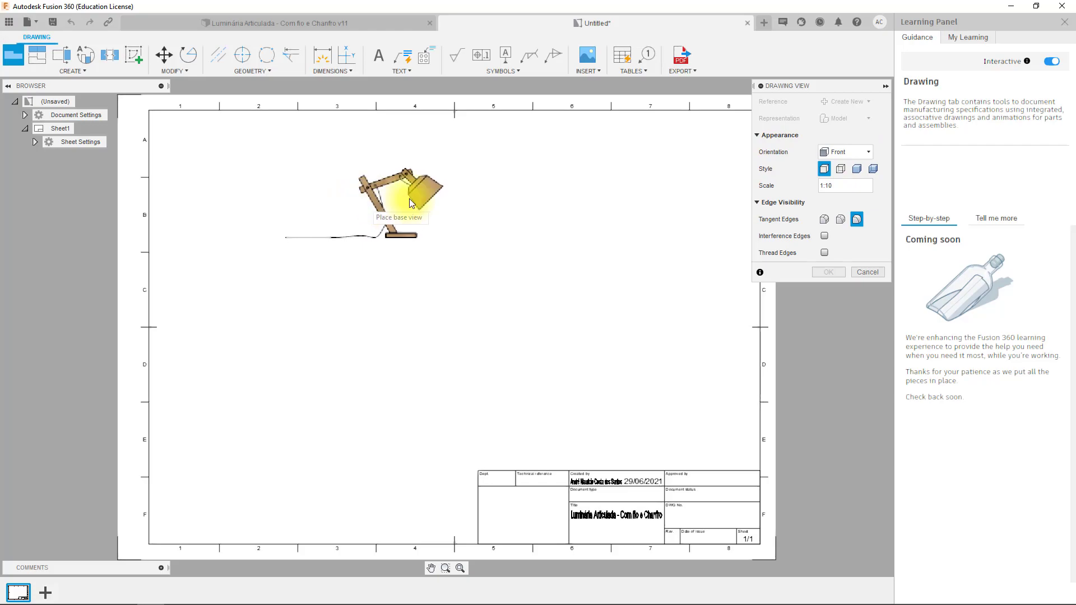
- Place a base view of the lamp in the Front orientation in the upper-left area of the sheet
left_click(843, 153)
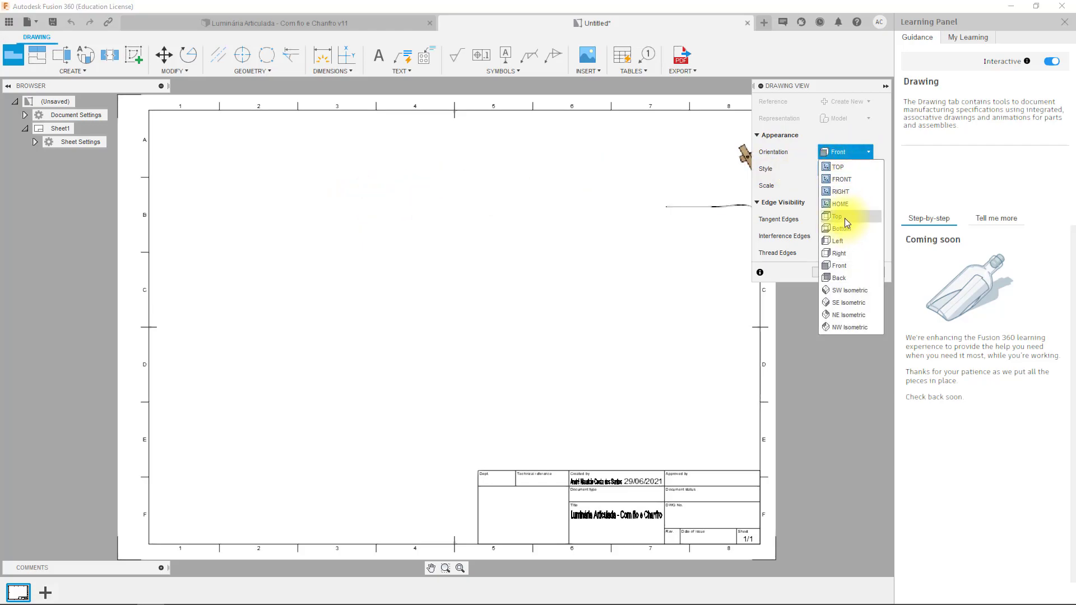
left_click(845, 217)
left_click(848, 149)
left_click(825, 246)
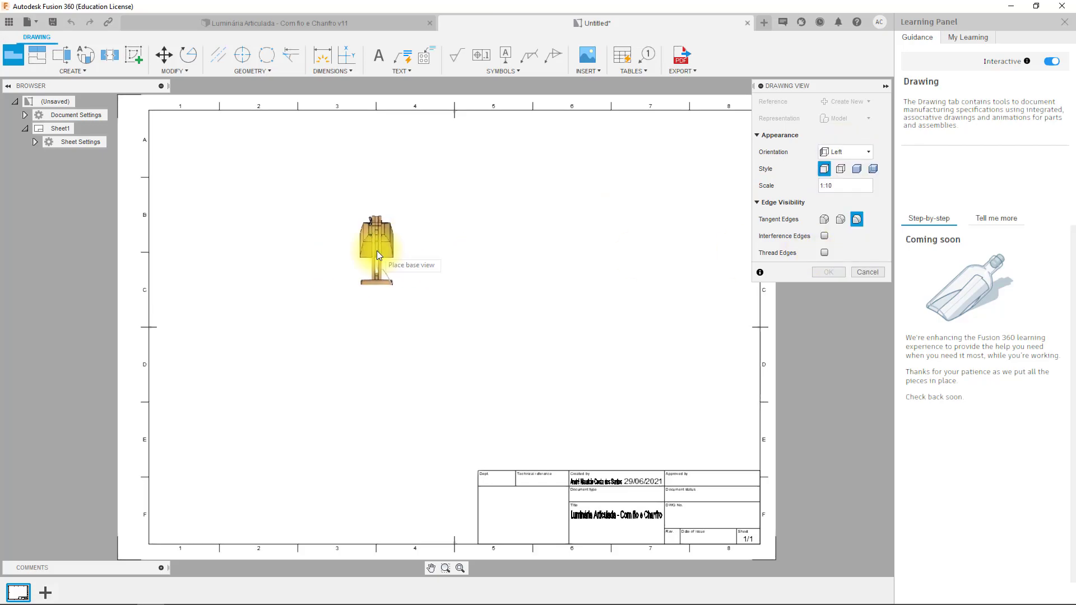
left_click(859, 151)
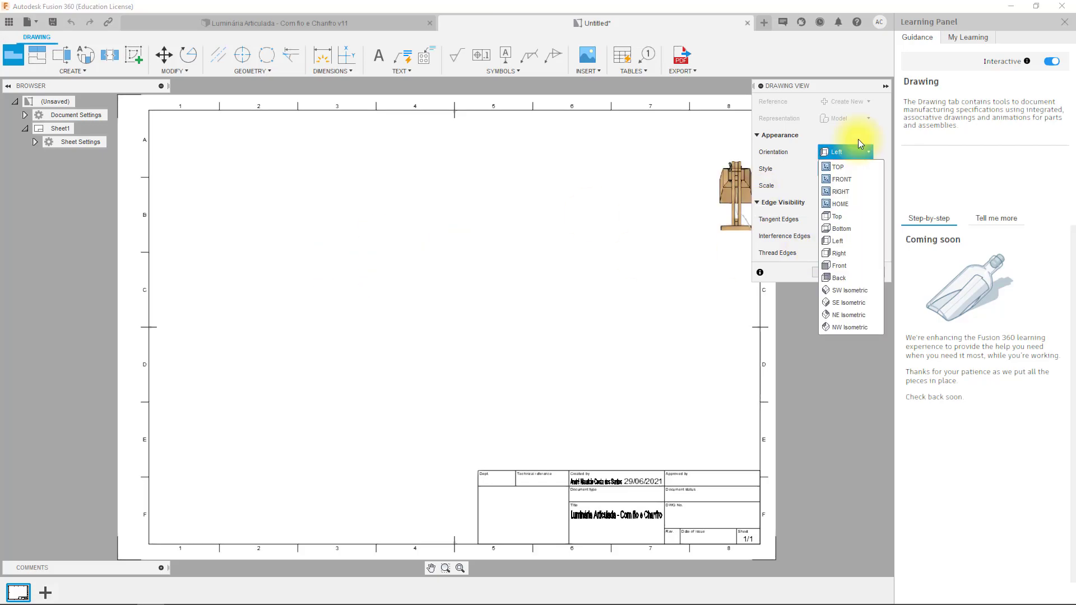
left_click(839, 266)
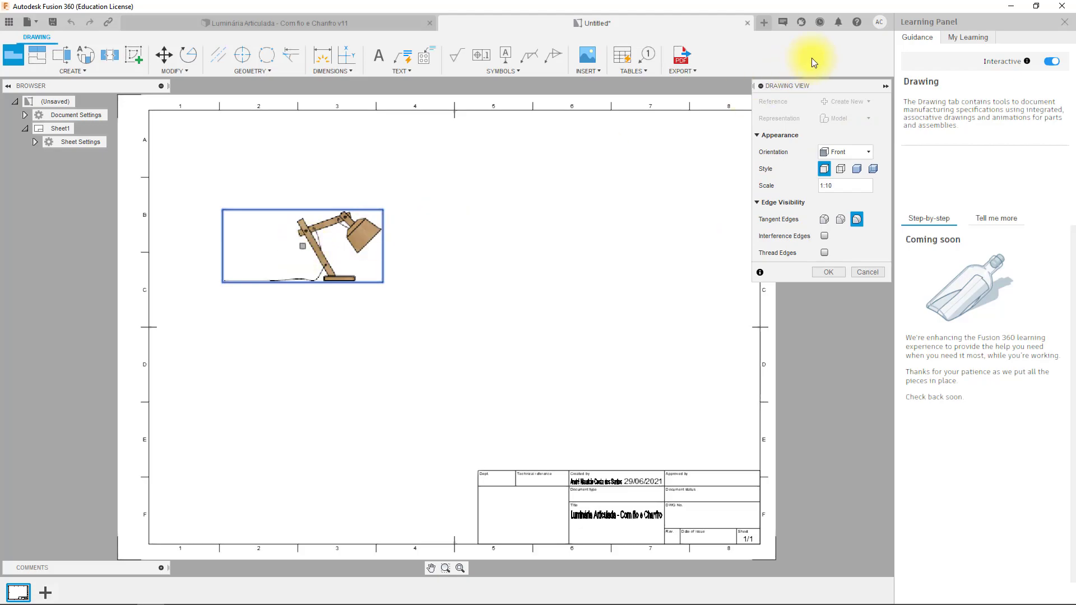
- Try other edge and shading styles for the base view, and return to Visible Edges
left_click(840, 169)
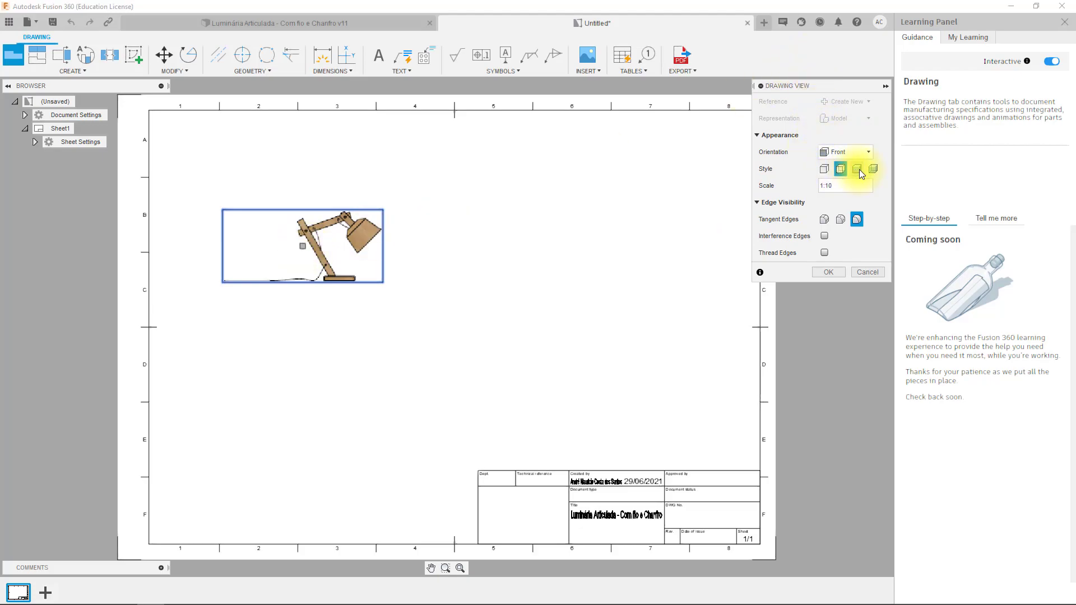
left_click(823, 169)
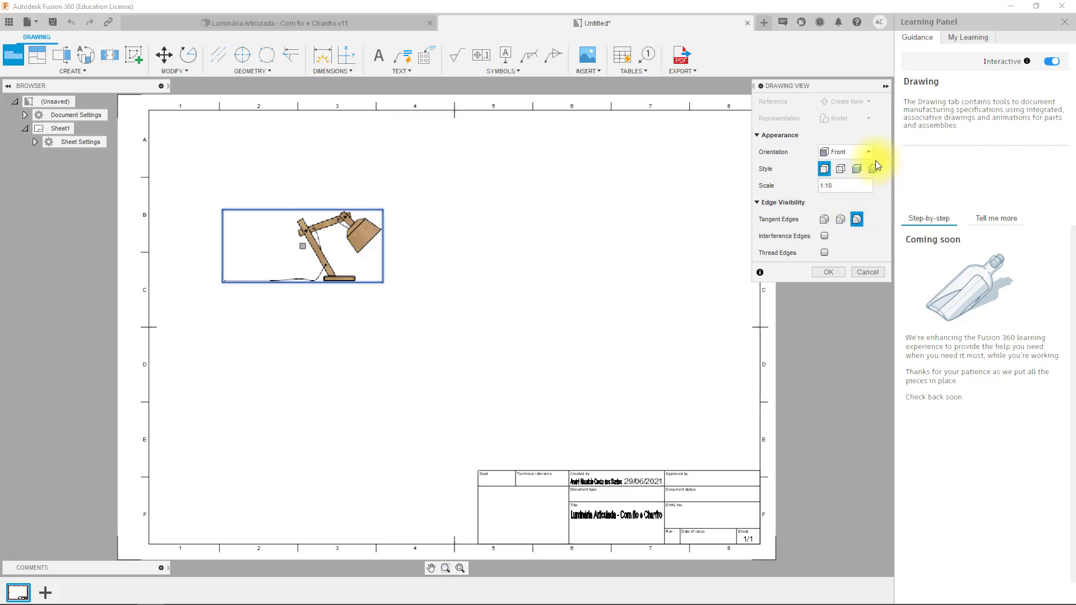
left_click(840, 169)
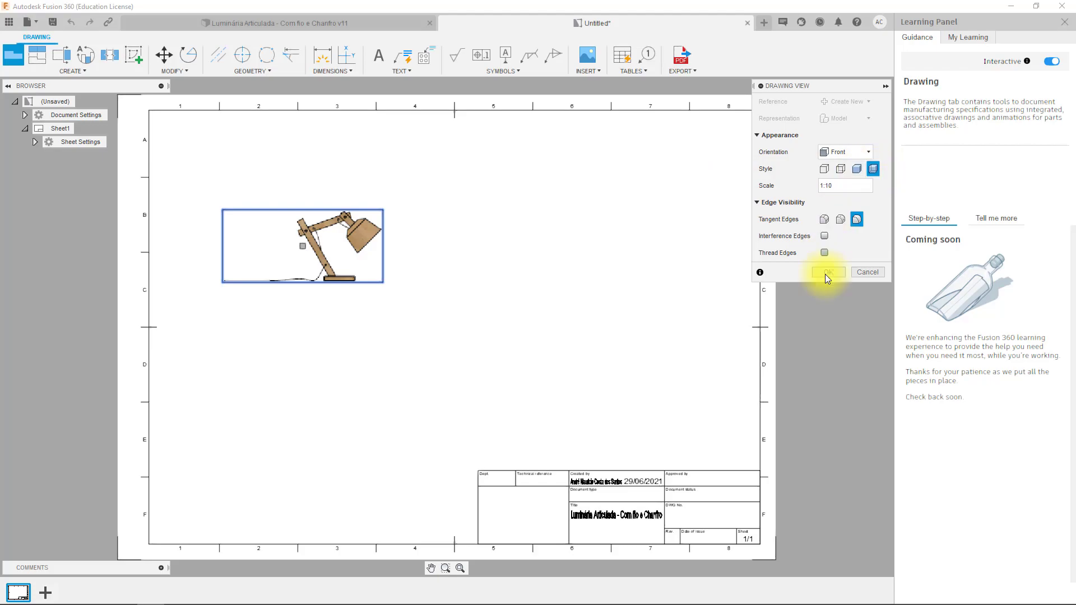
left_click(823, 169)
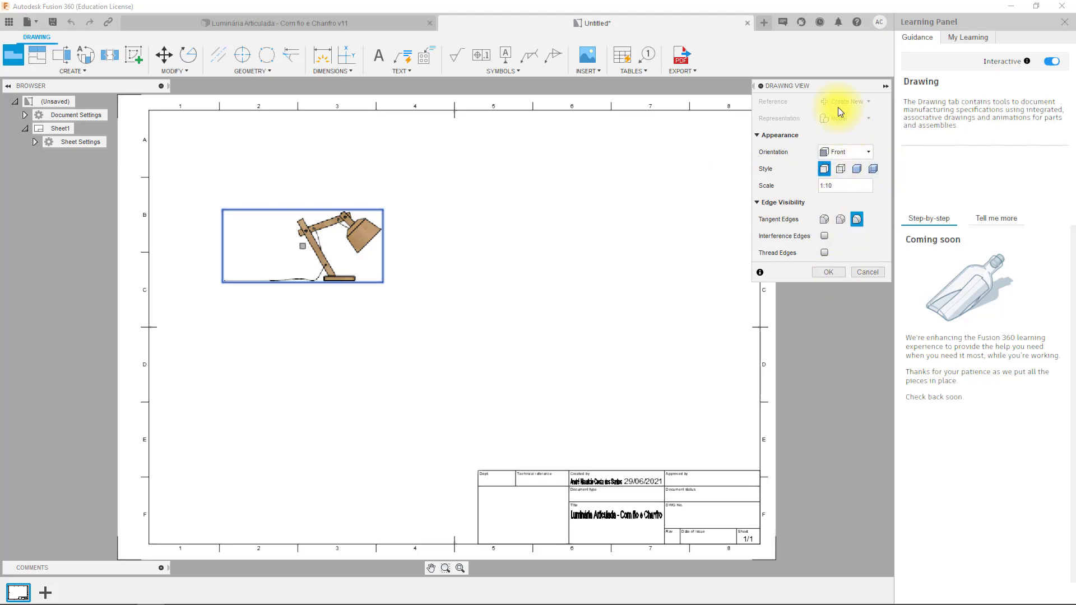
- Set the base view's scale to 1:5 and finish creating the view
left_click(878, 185)
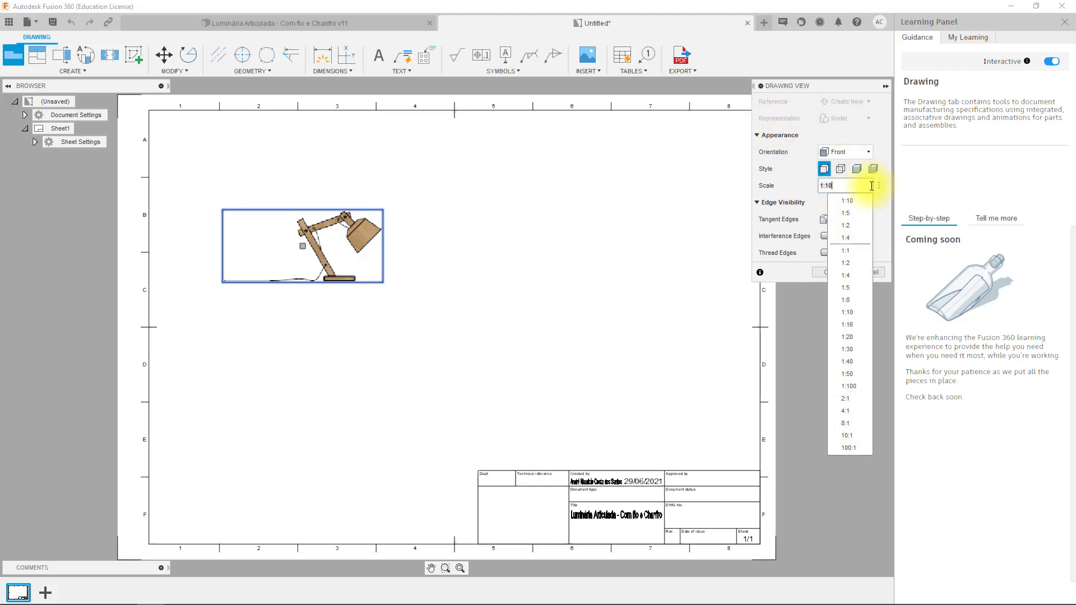
left_click(851, 290)
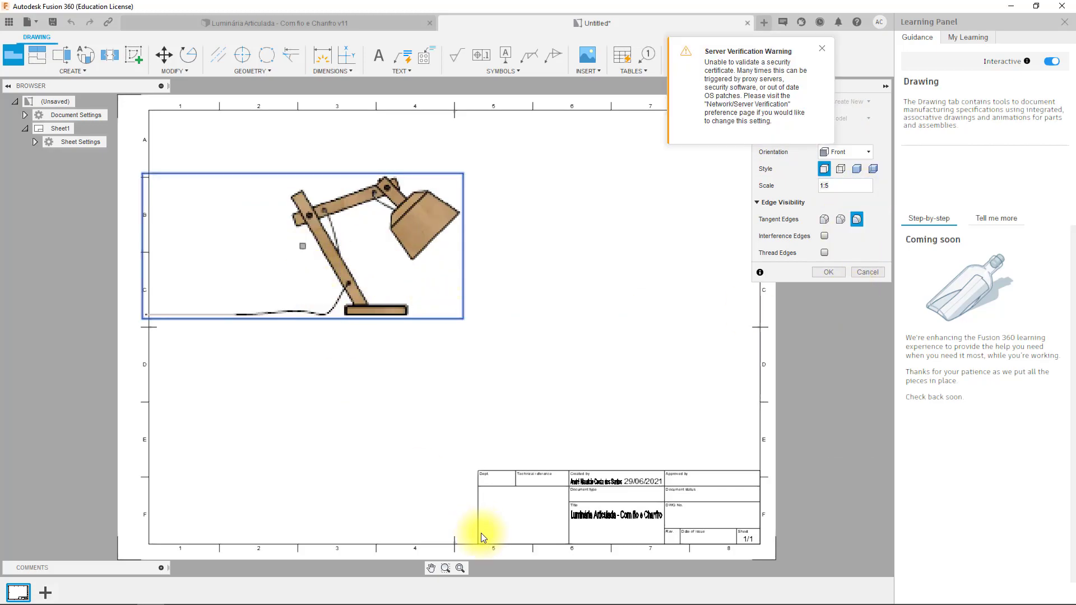
left_click(829, 273)
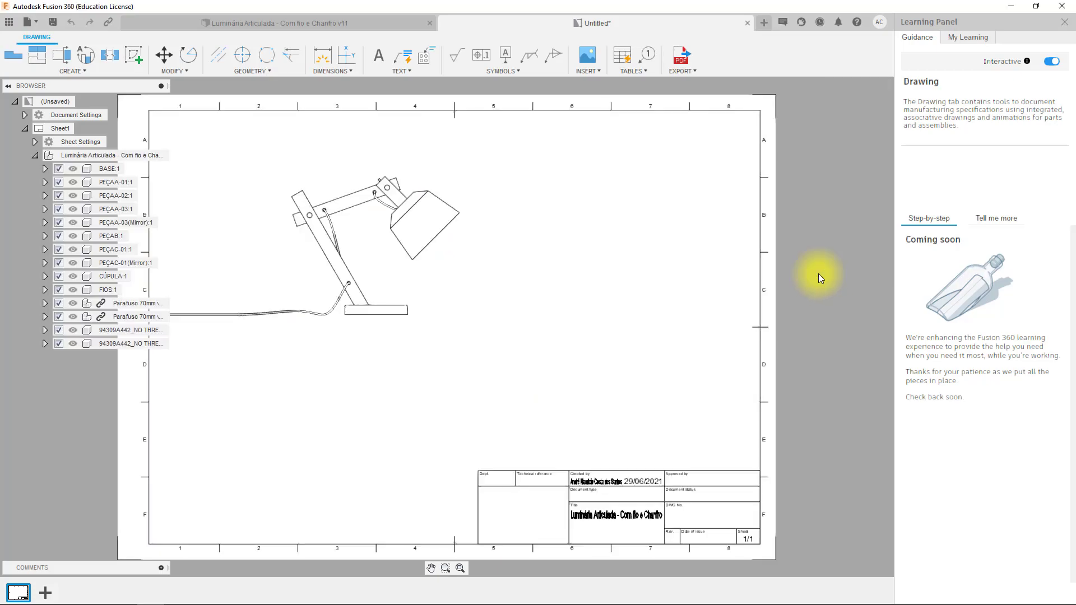
- Try the Shaded, Shaded with Hidden Edges, and Visible and Hidden Edges styles on the front view, and return to Visible Edges
left_click(403, 226)
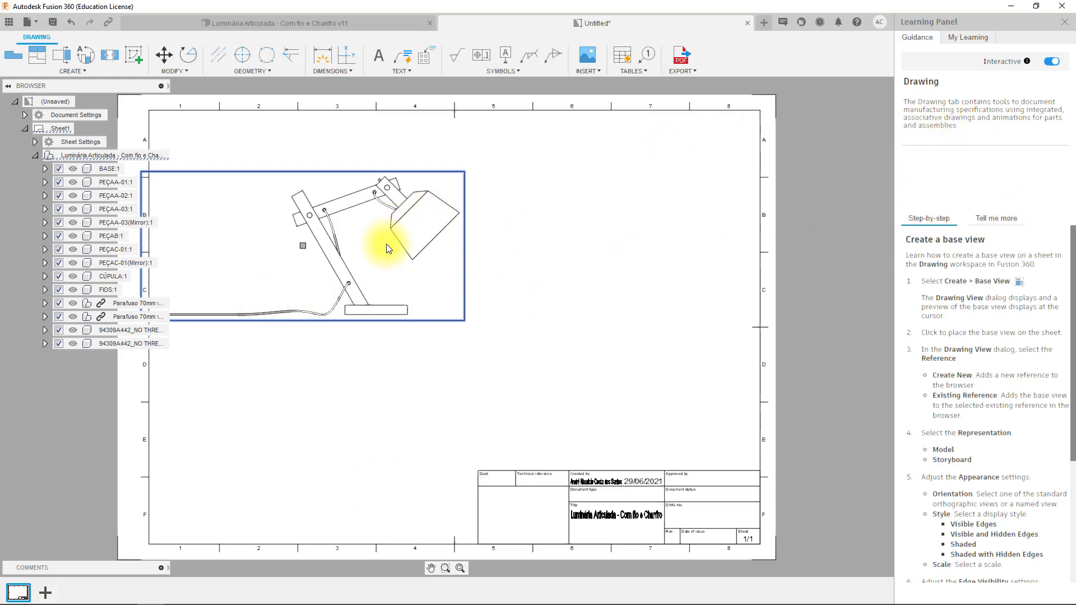
double_click(395, 223)
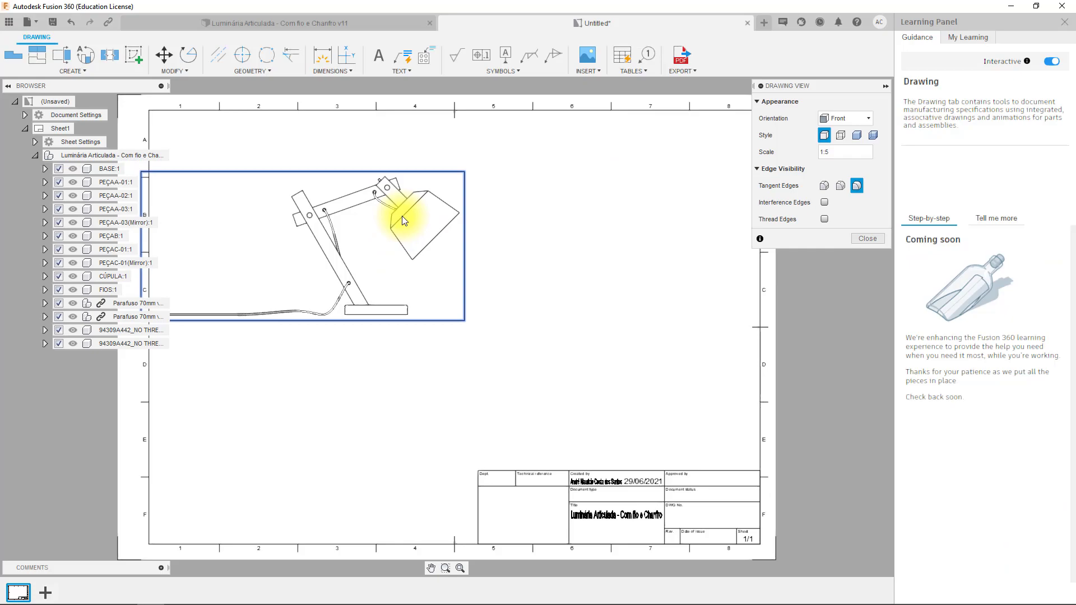
left_click(859, 136)
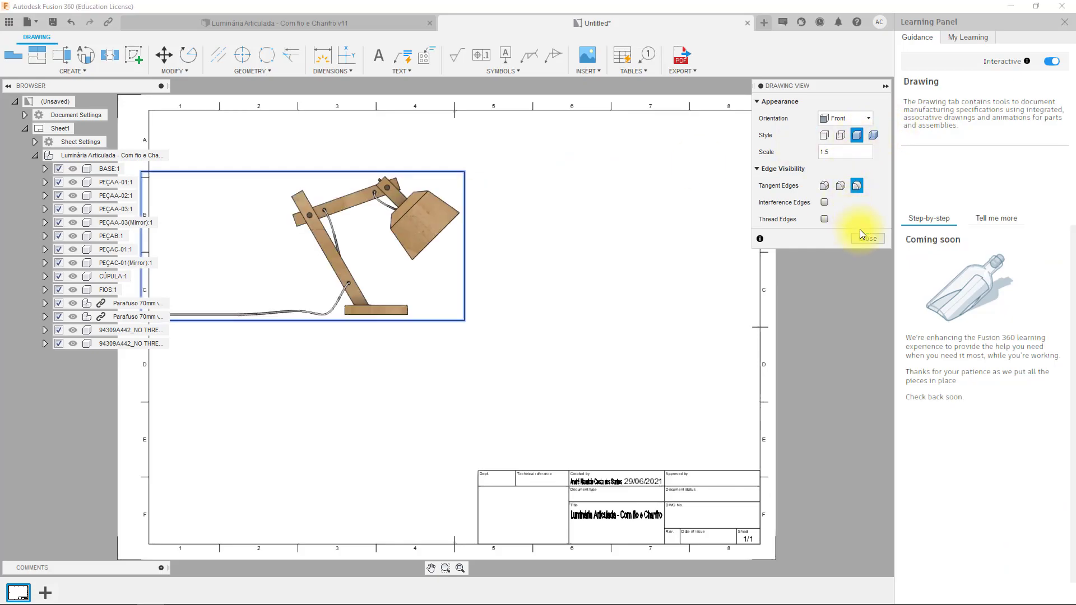
left_click(873, 137)
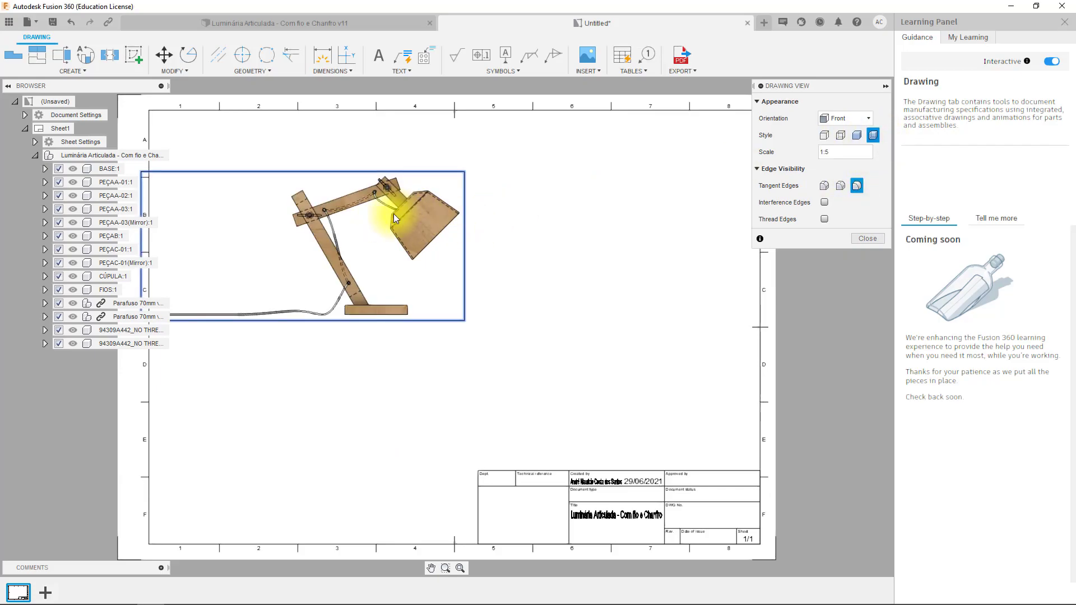
scroll(399, 207, "up", 4)
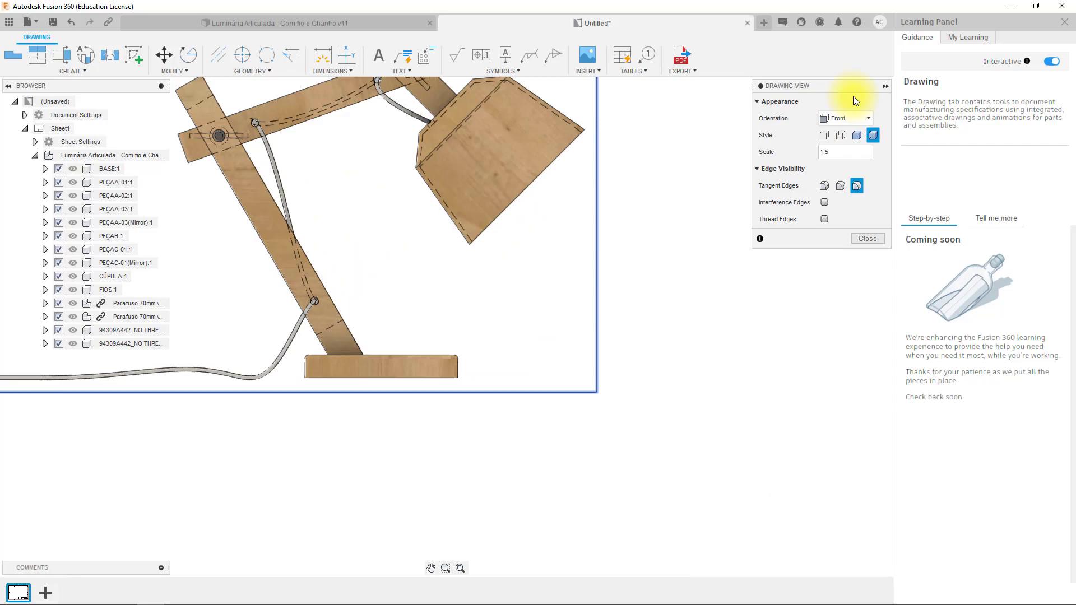
left_click(841, 137)
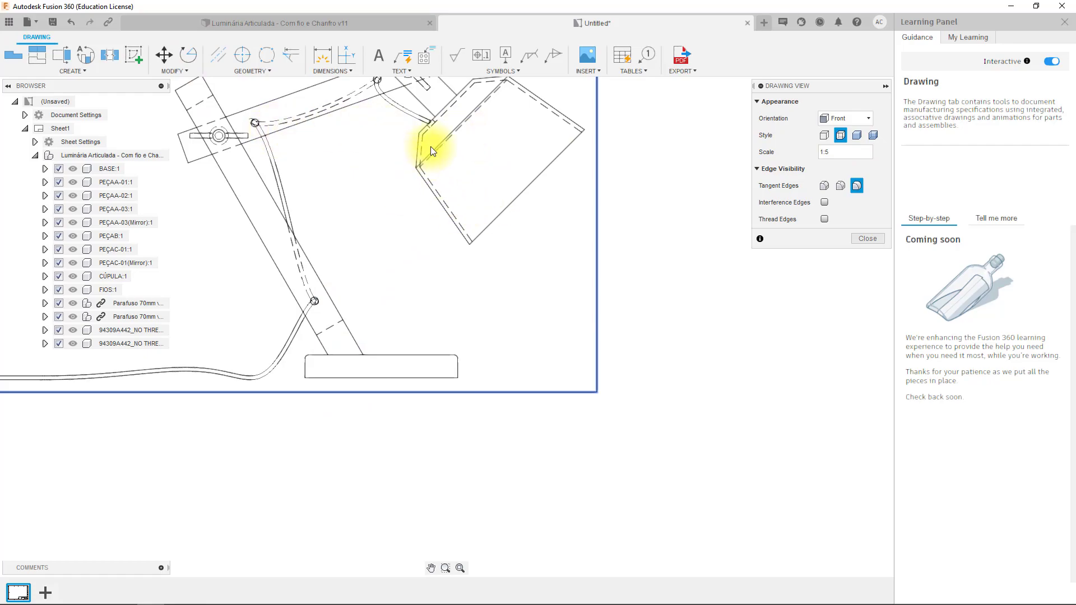
left_click(824, 135)
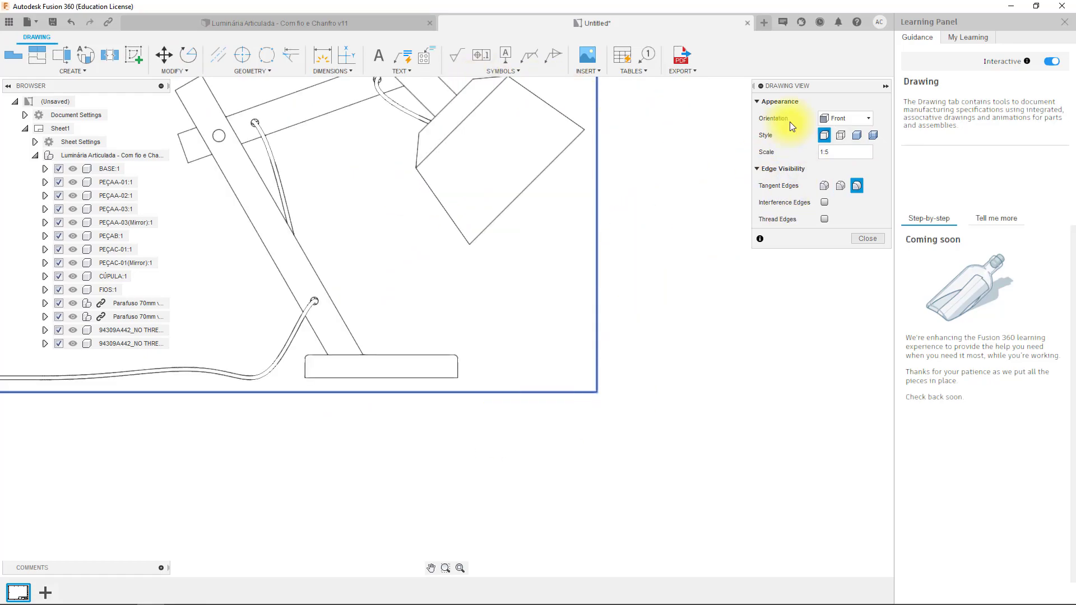
scroll(448, 349, "down", 5)
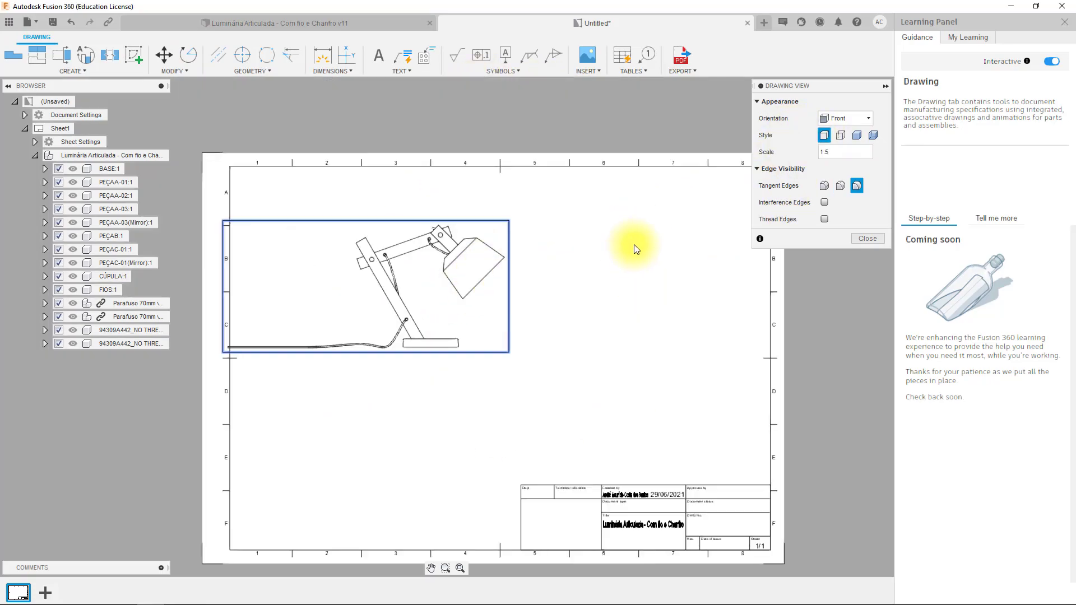
left_click(863, 238)
- Move the front view up and left so the lamp body sits nearer the sheet's upper-left corner
left_click(269, 217)
left_click(407, 275)
left_click_drag(408, 275, 411, 263)
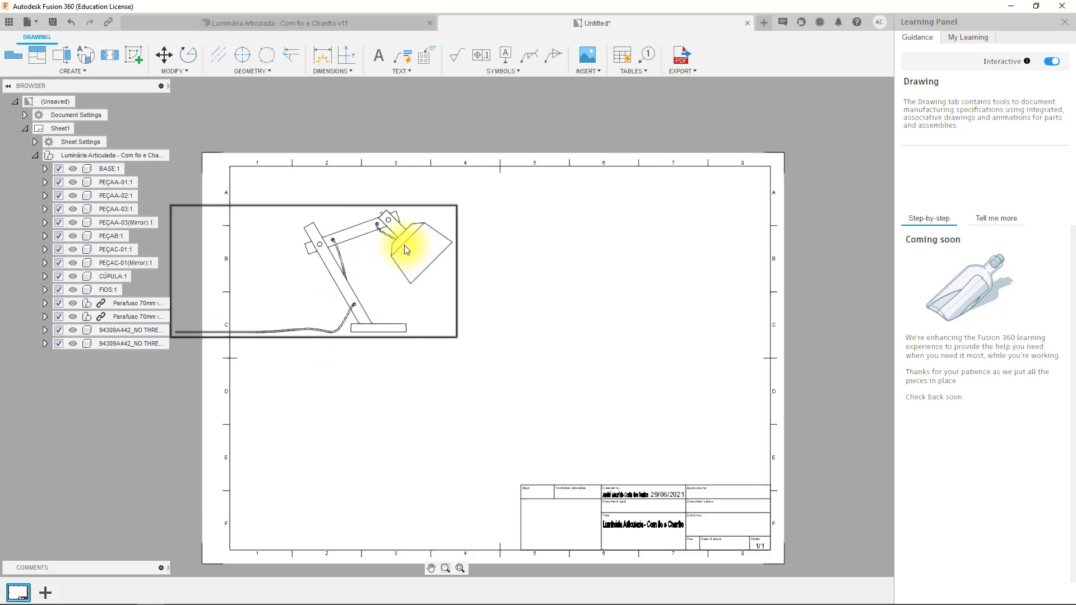
- Suppress the FIOS:1 component in the drawing and reposition the front view fully inside the frame's upper-left area
left_click(57, 294)
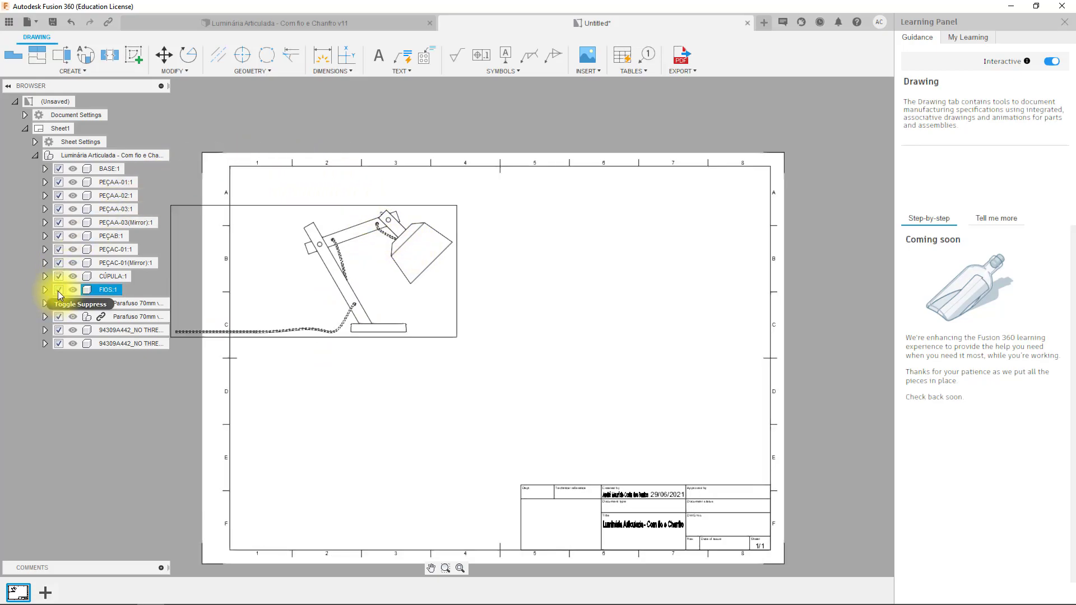
left_click(59, 292)
left_click(58, 292)
left_click(58, 290)
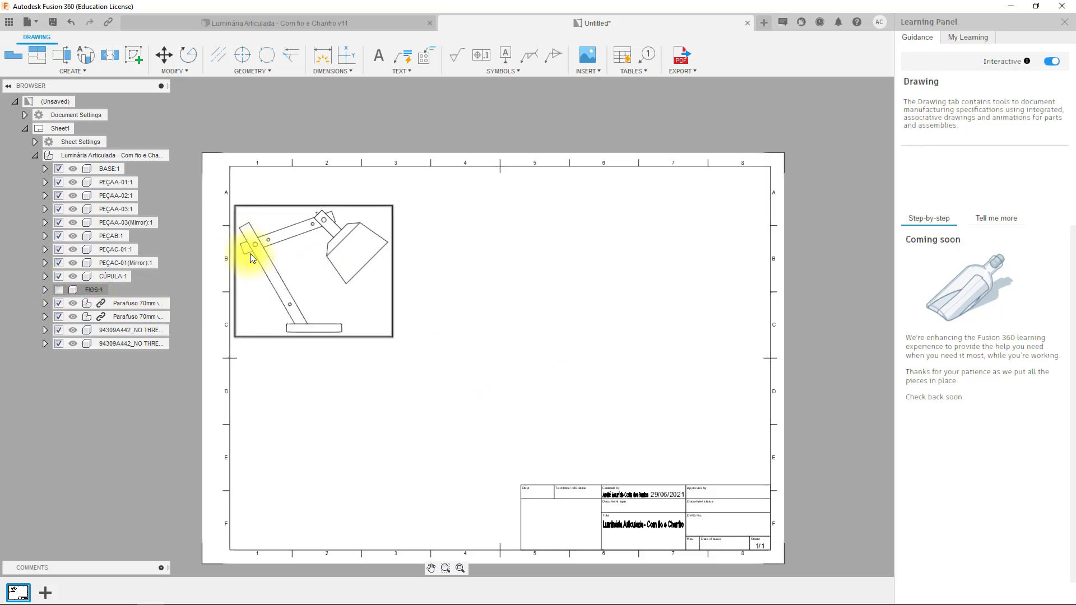
left_click_drag(268, 257, 298, 259)
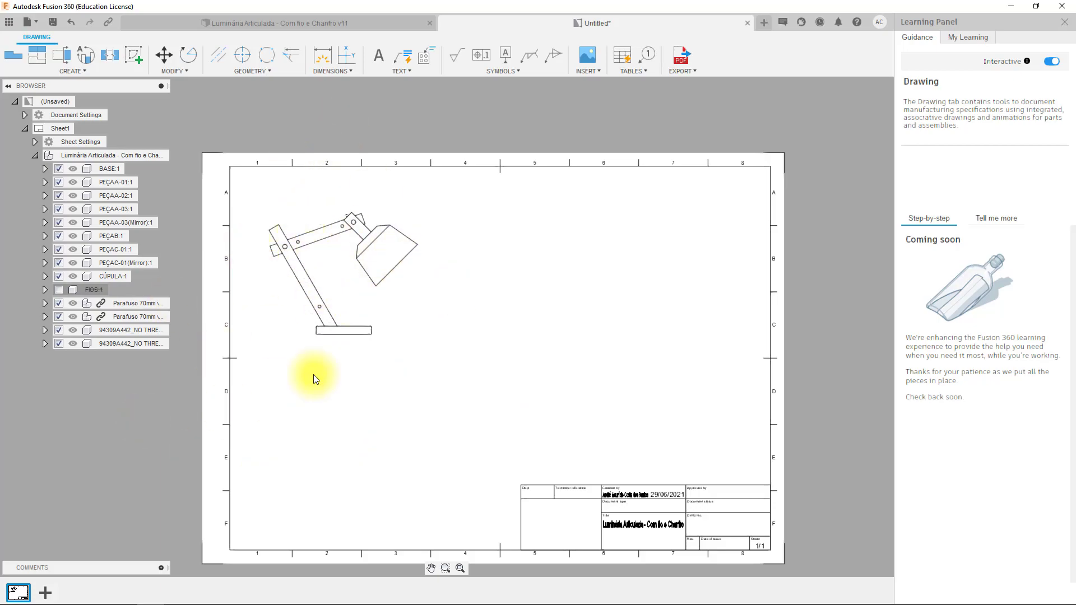
left_click_drag(307, 277, 319, 280)
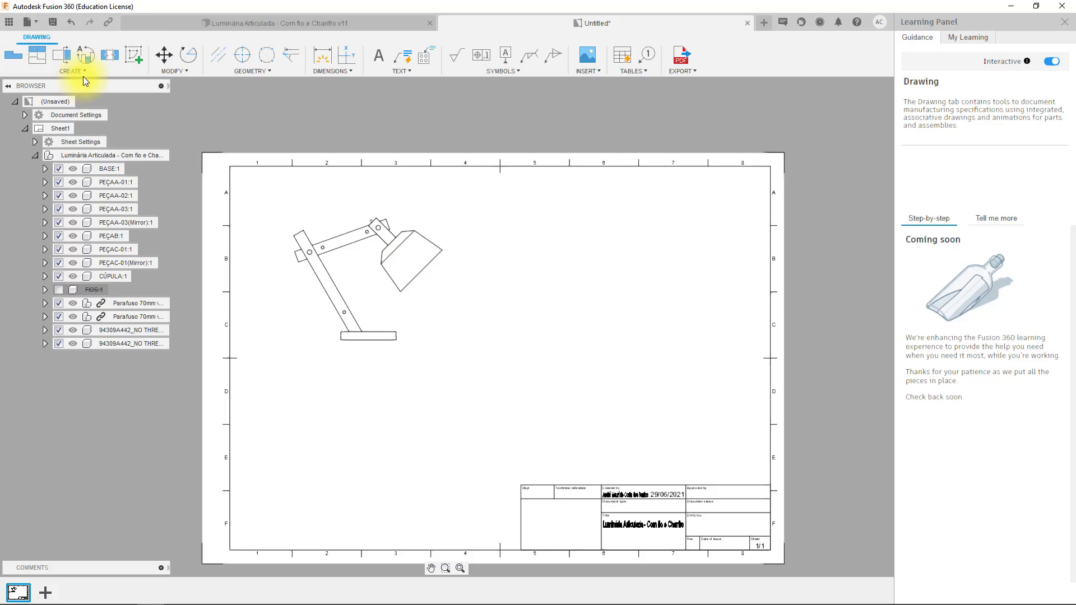
- Create two projected views from the front view, one to its right and one directly below it
left_click(38, 61)
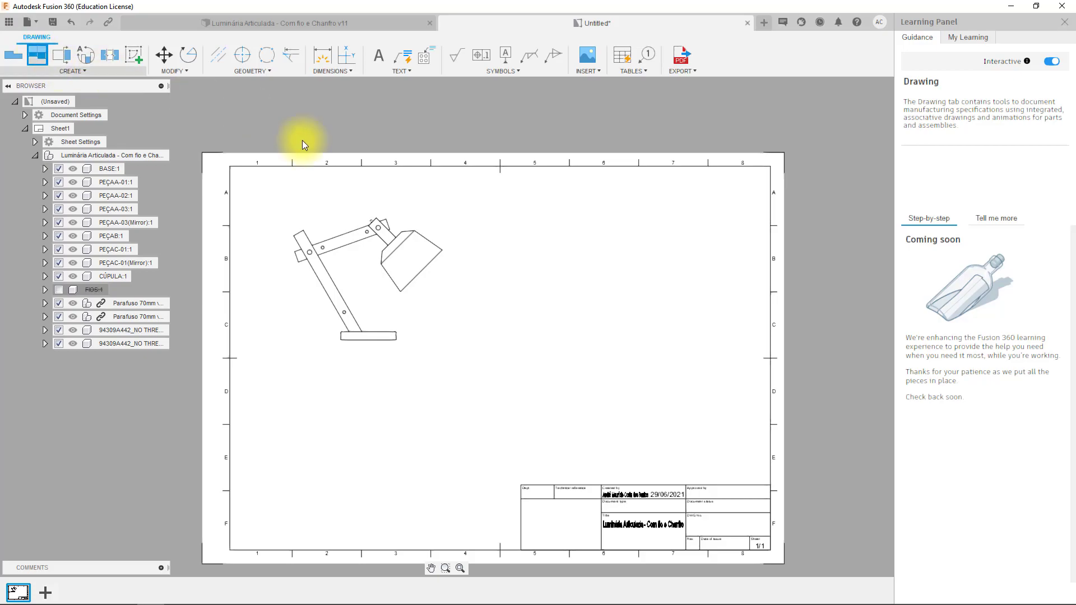
left_click(354, 240)
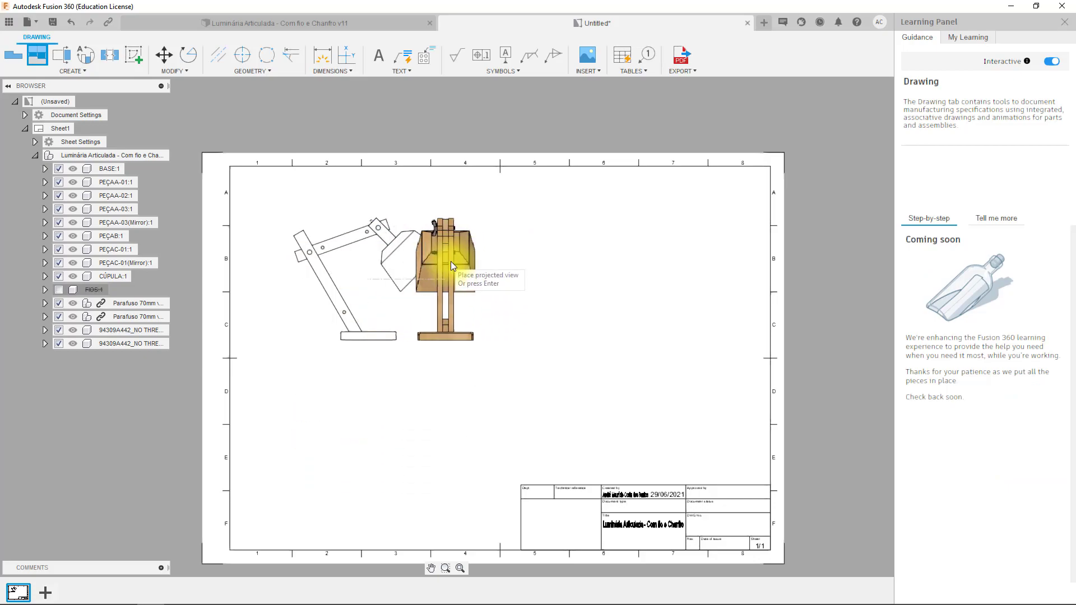
left_click(510, 269)
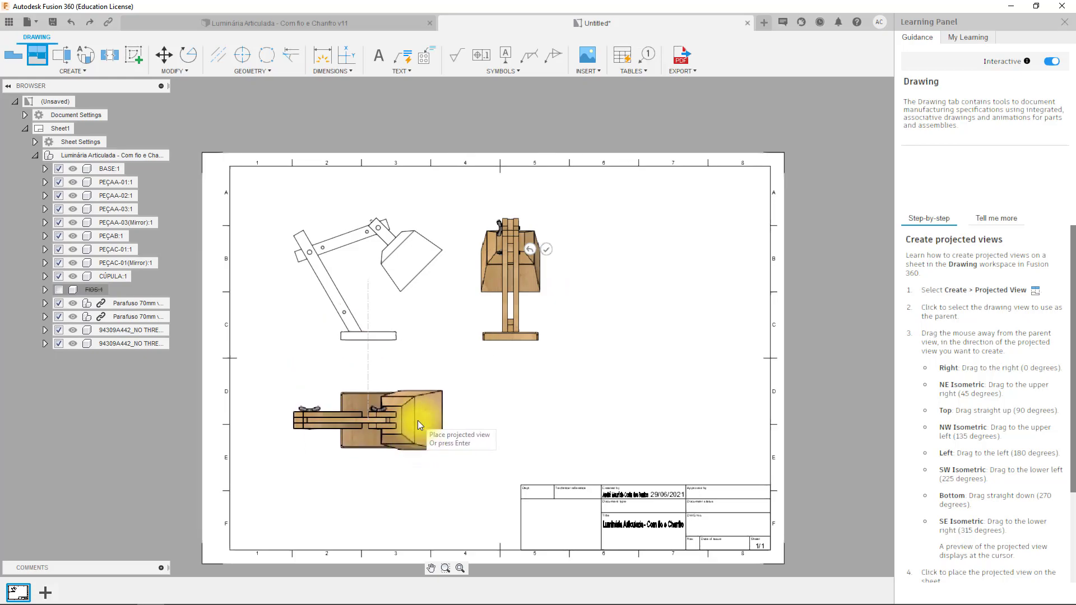
left_click(415, 412)
key("Return")
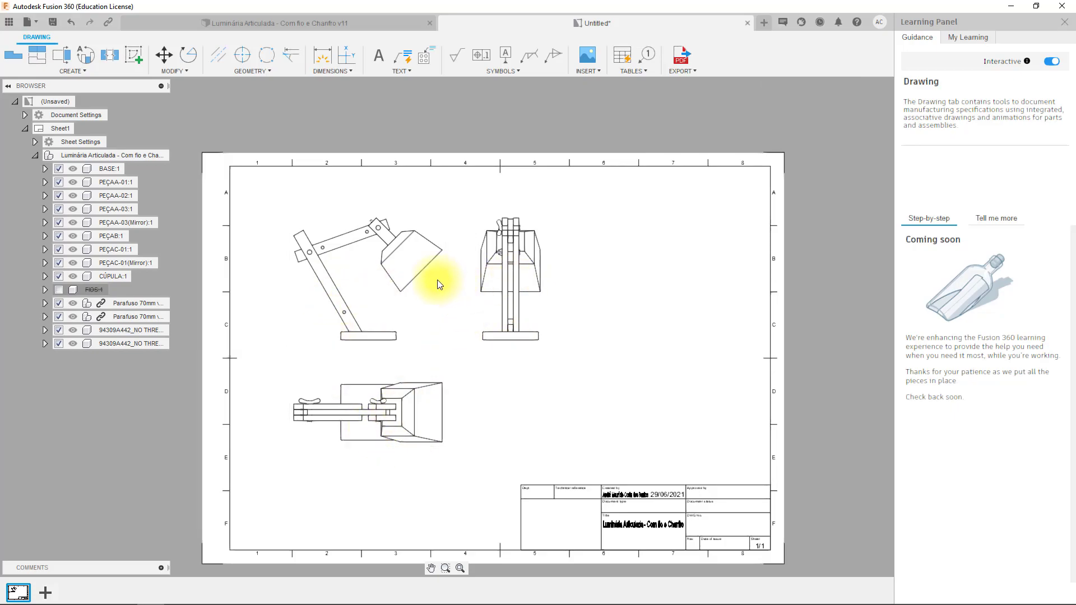
- Project a lower-left isometric view from the front view and move it to the open area above the title block
left_click(38, 53)
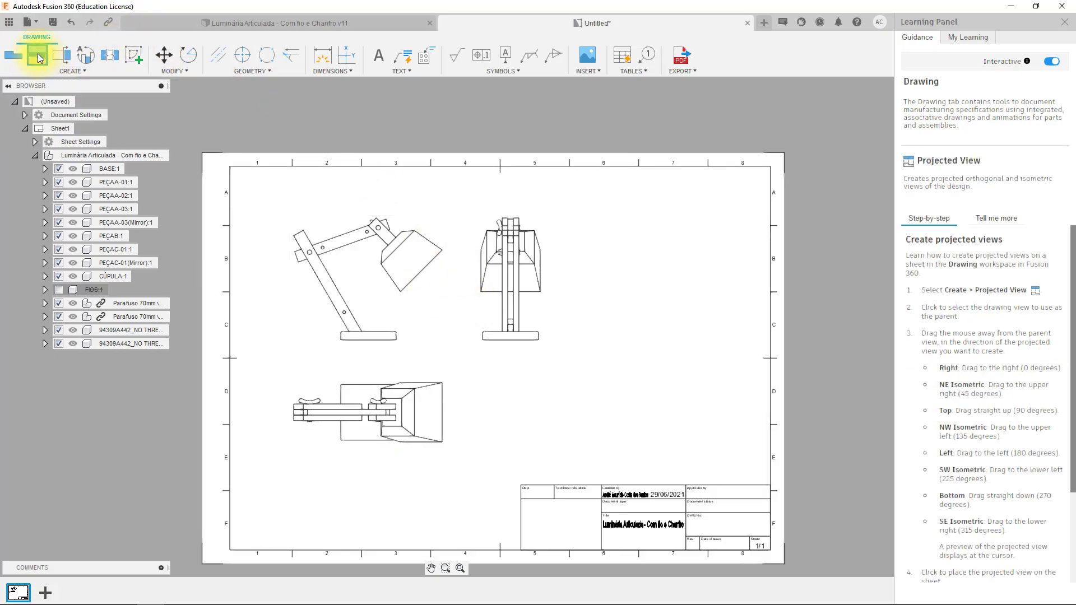
left_click(351, 240)
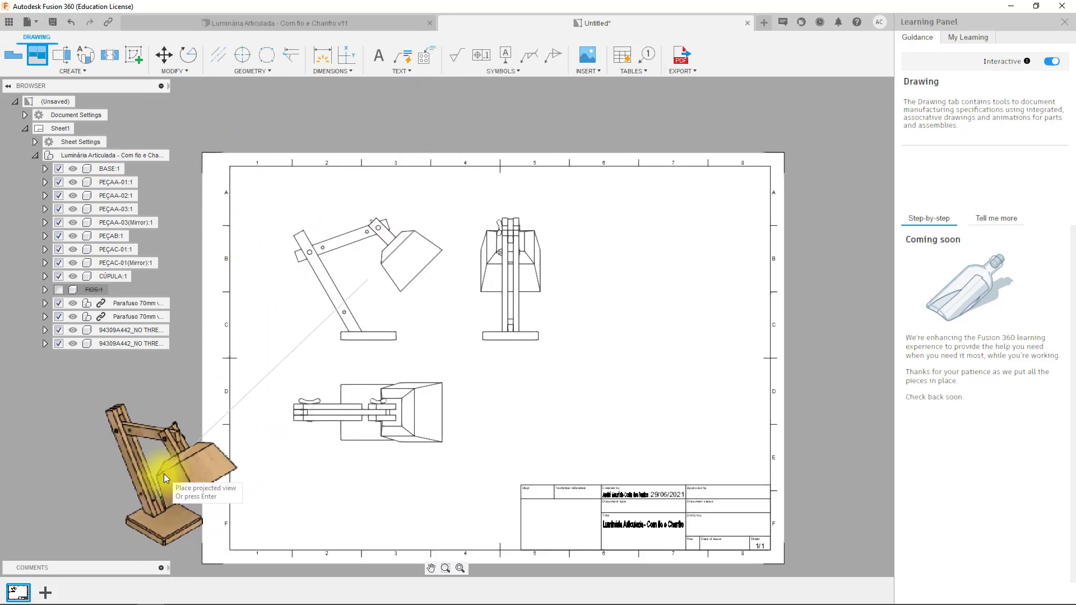
left_click(176, 460)
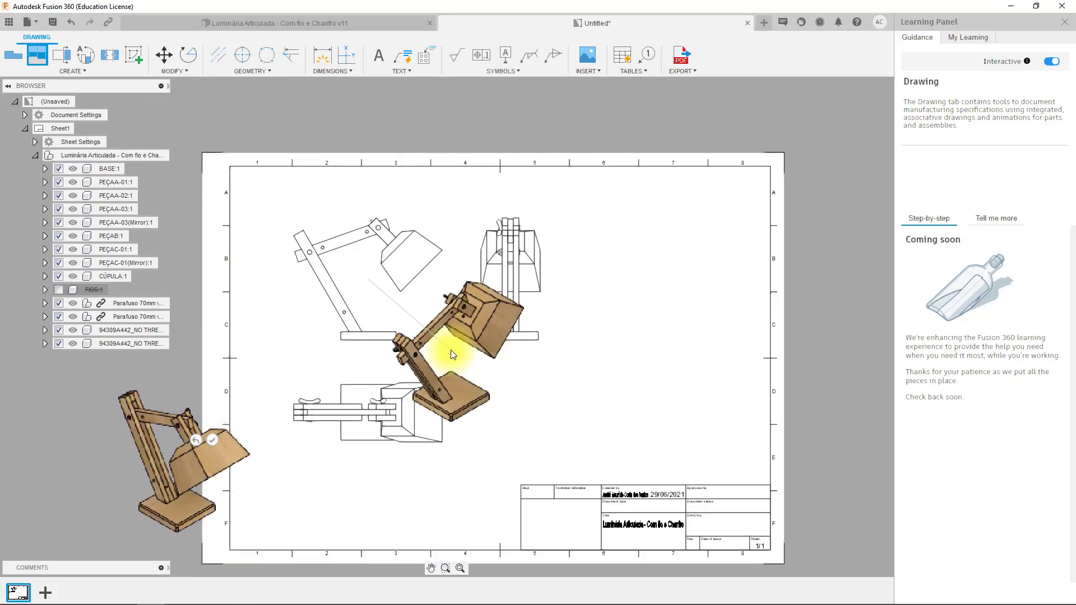
key("Return")
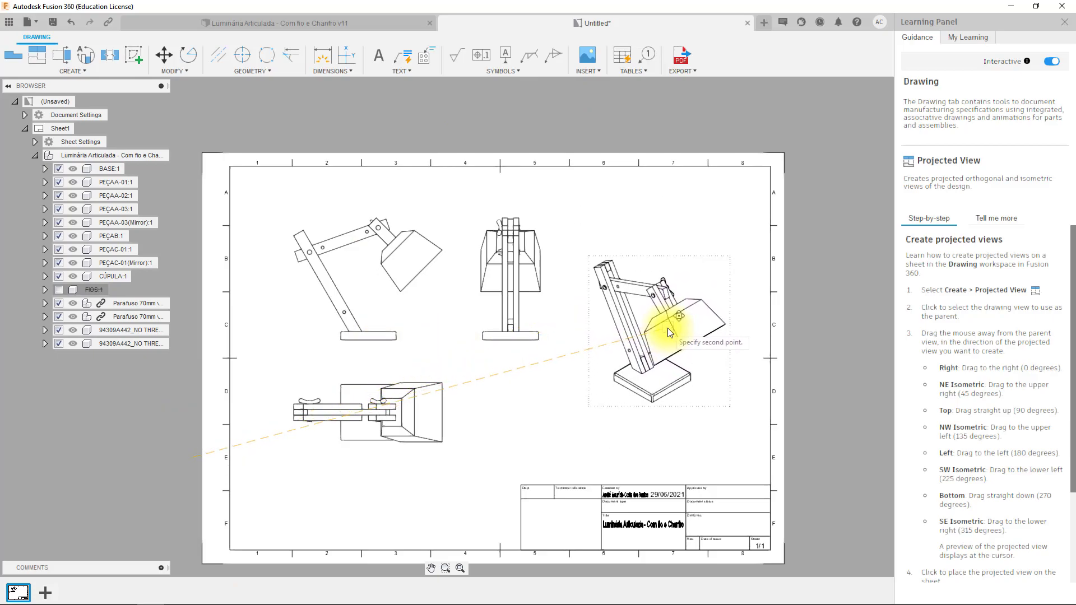
left_click(667, 328)
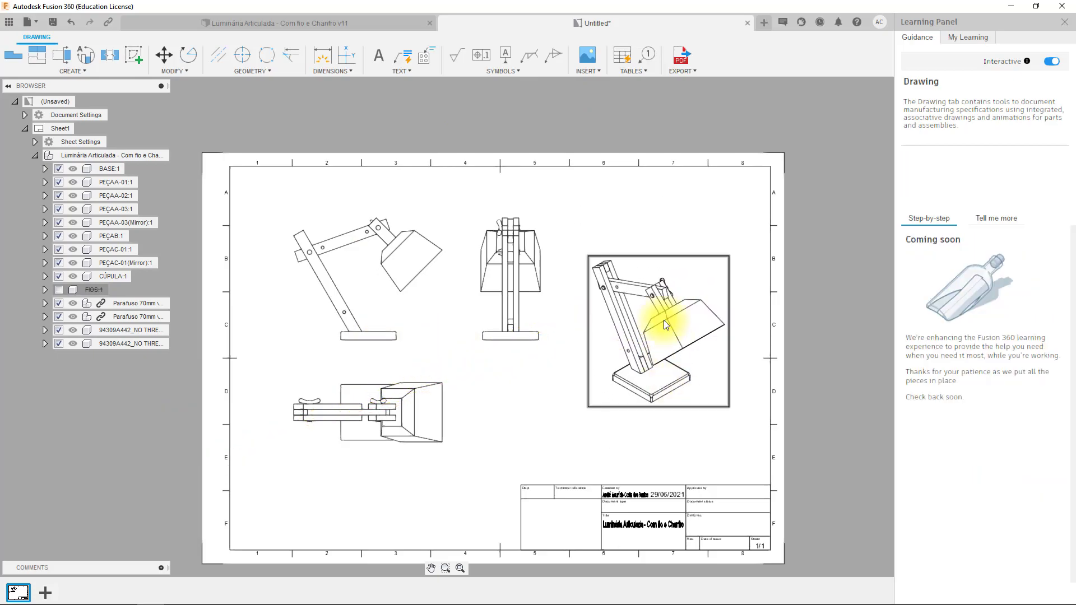
- Set the isometric view's style to Shaded, keeping the scale from its parent
double_click(663, 320)
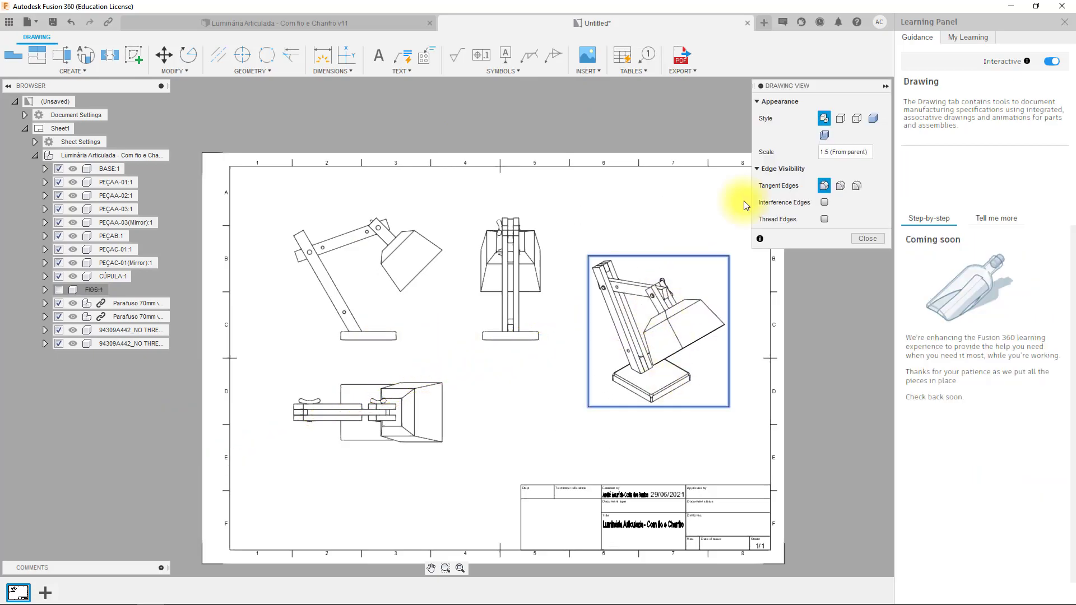
left_click(872, 120)
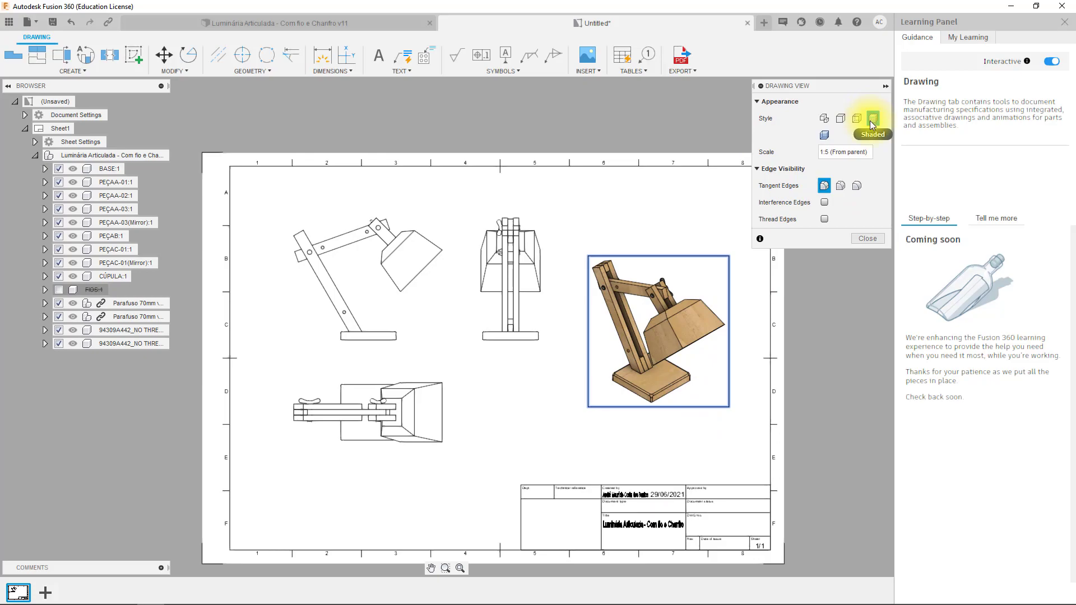
left_click(877, 240)
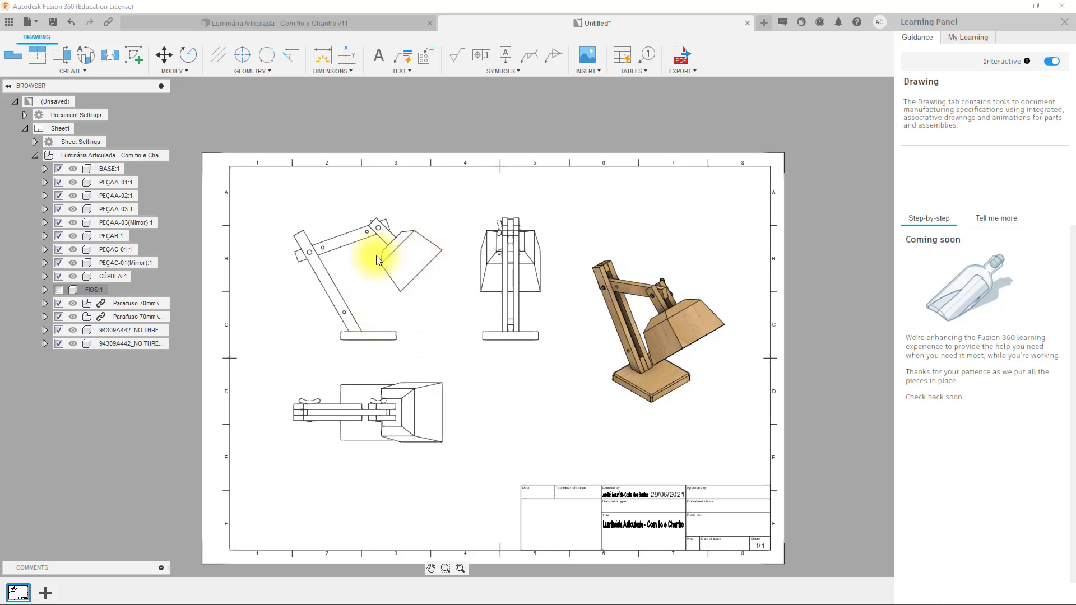
left_click(32, 65)
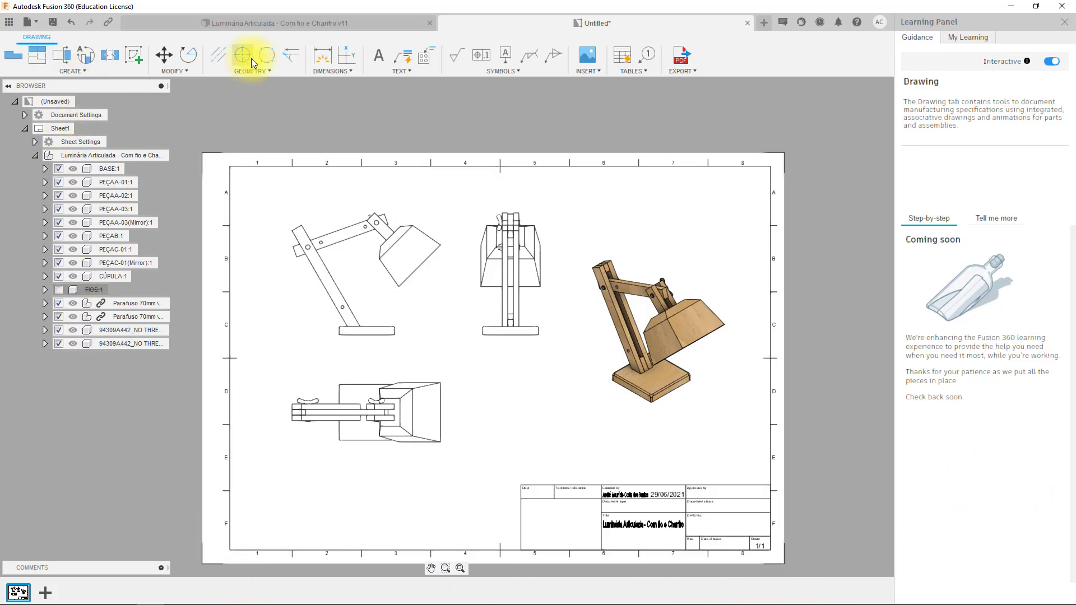
left_click(278, 24)
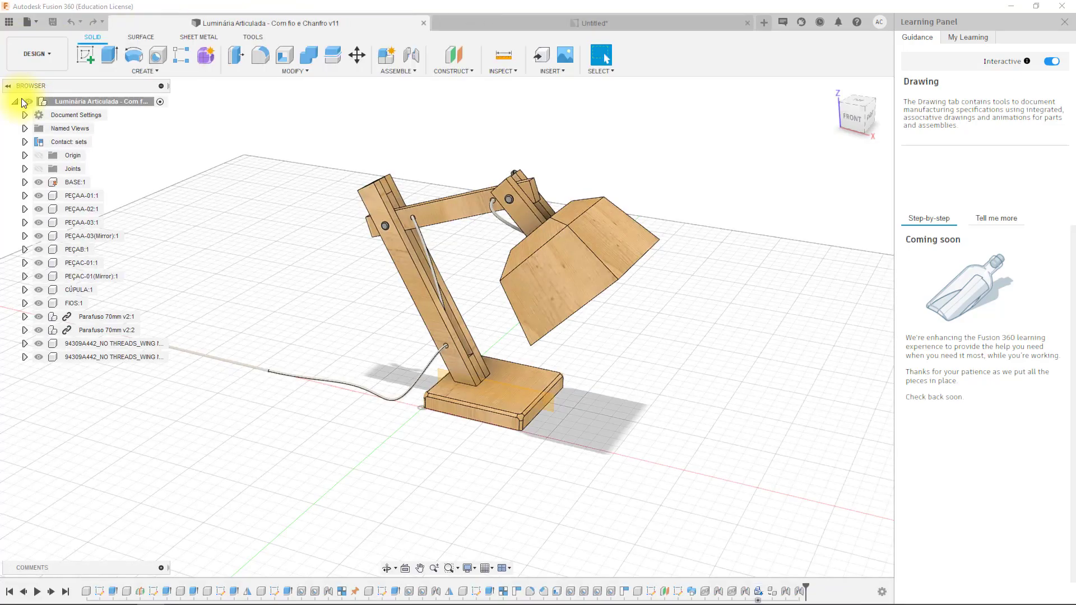
left_click(31, 66)
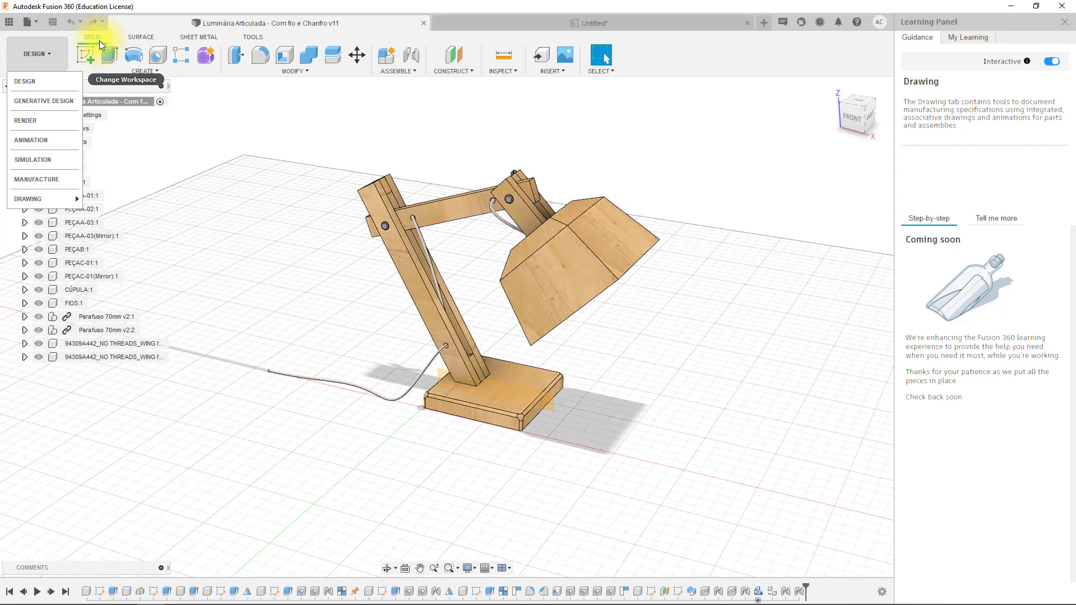
left_click(597, 23)
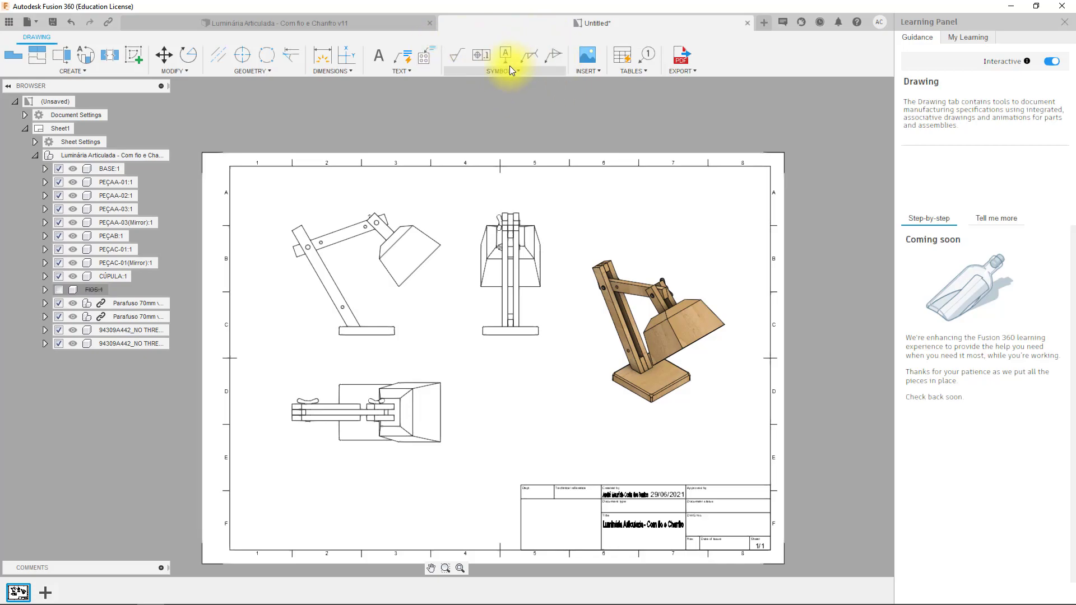
left_click(585, 72)
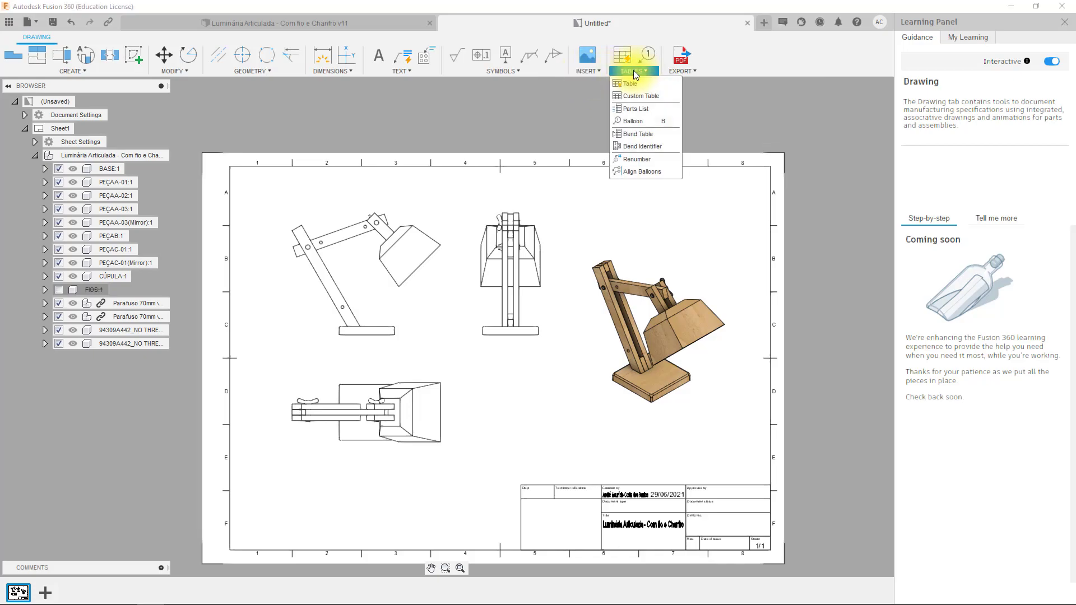
mouse_move(677, 67)
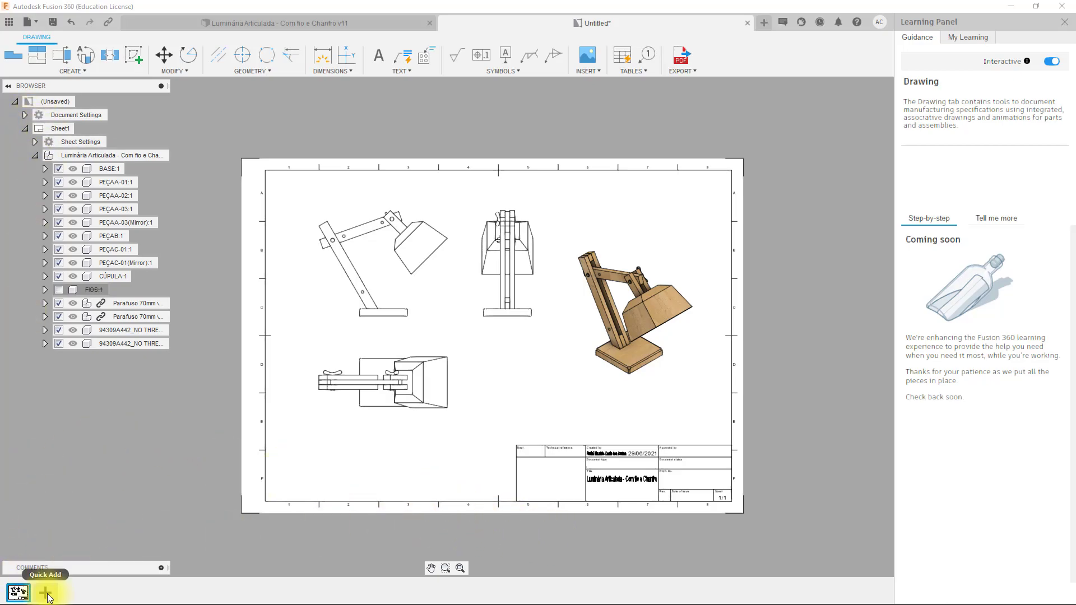
mouse_move(19, 593)
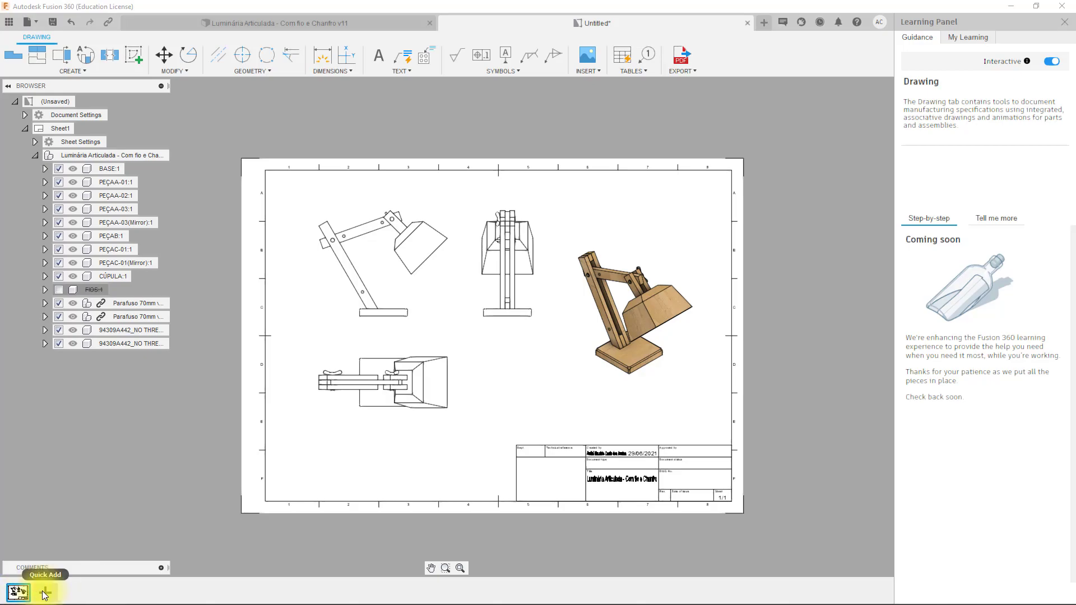
- Dimension the lamp's overall height in the front view, from the base's lower corner to the top of the arm joint
left_click(460, 568)
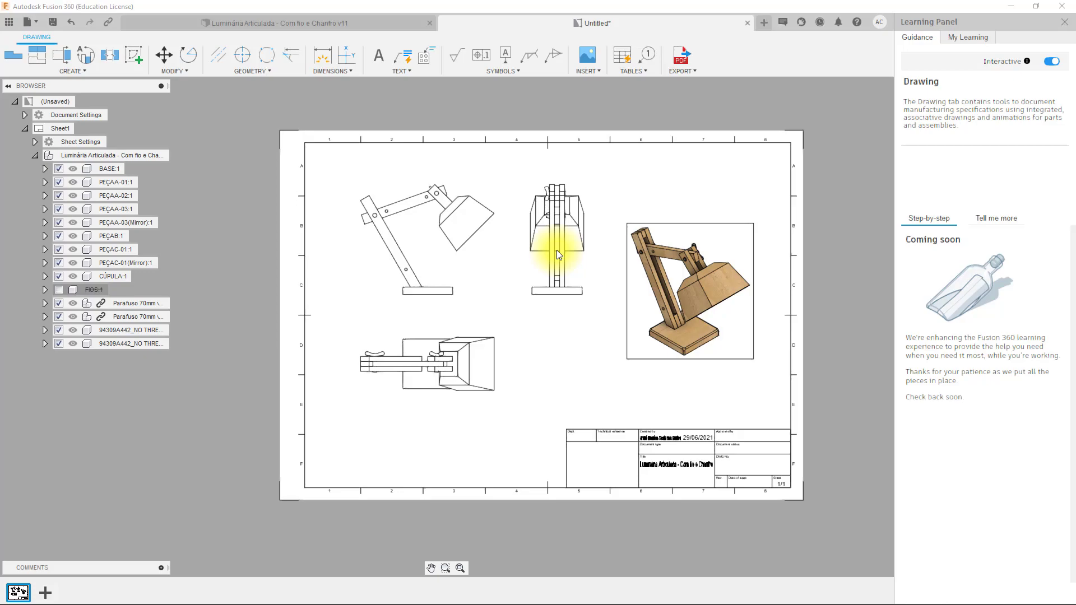
key("d")
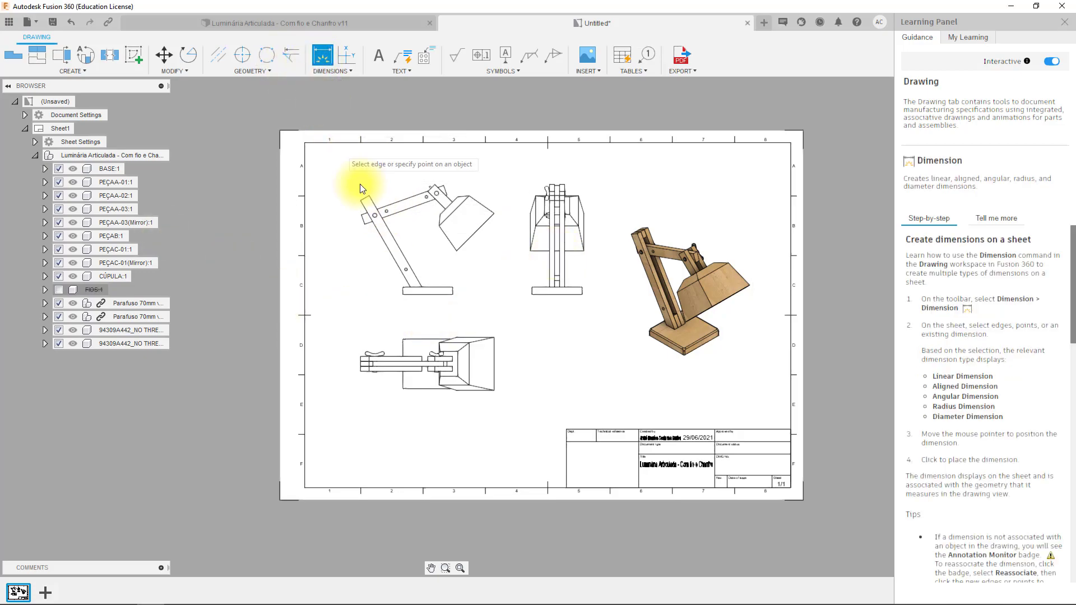
left_click(404, 295)
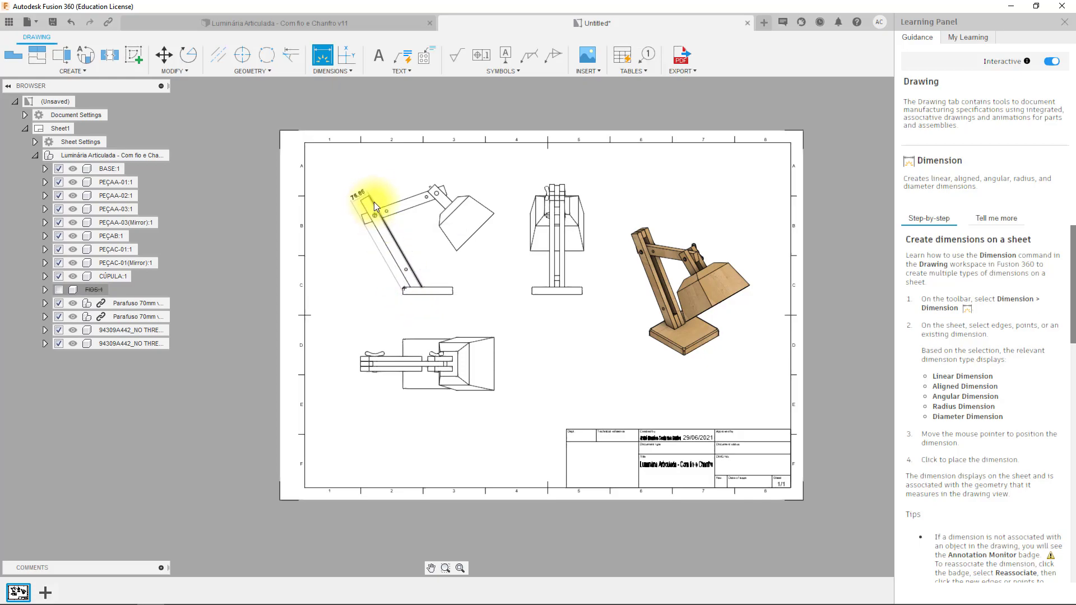
scroll(435, 201, "down", 3)
scroll(431, 203, "up", 3)
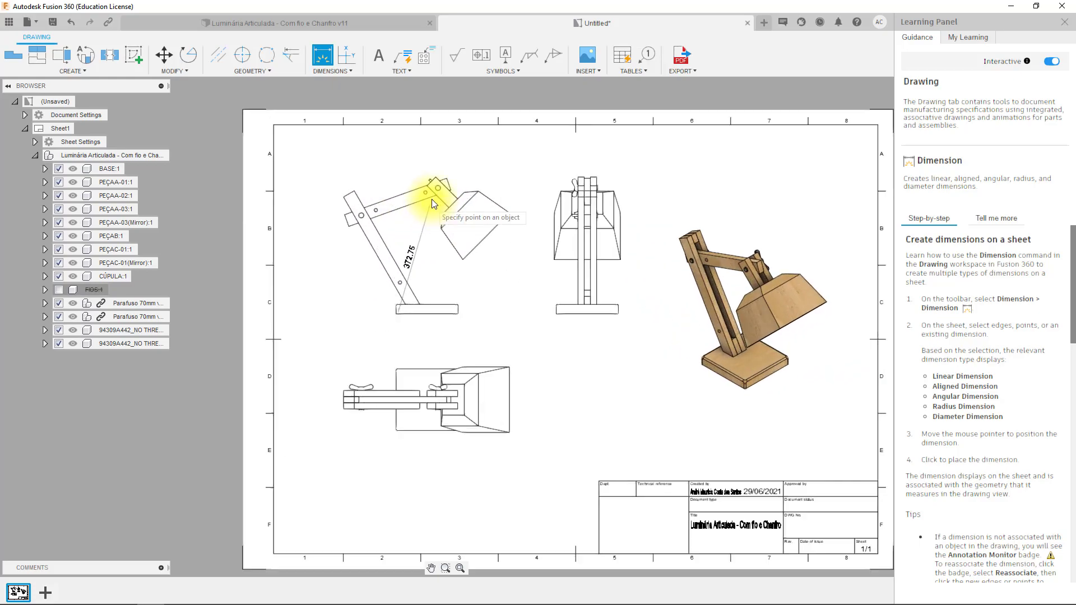
left_click(436, 178)
left_click(308, 307)
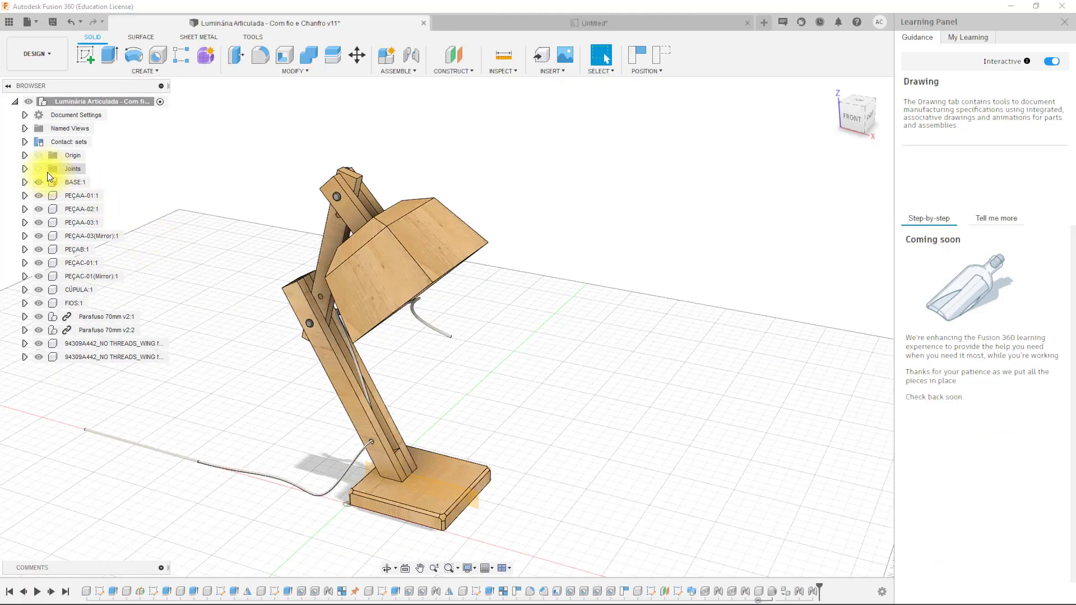
- Show the design's joints, drive the joint that tilts the lampshade to 252.5 deg, and undo the movement
left_click(38, 167)
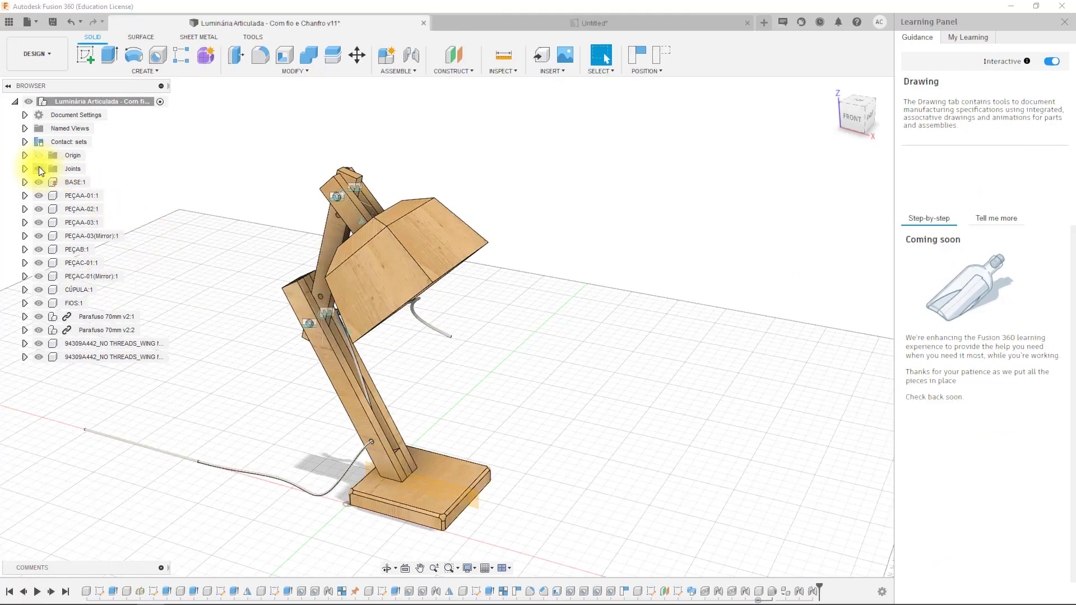
double_click(363, 221)
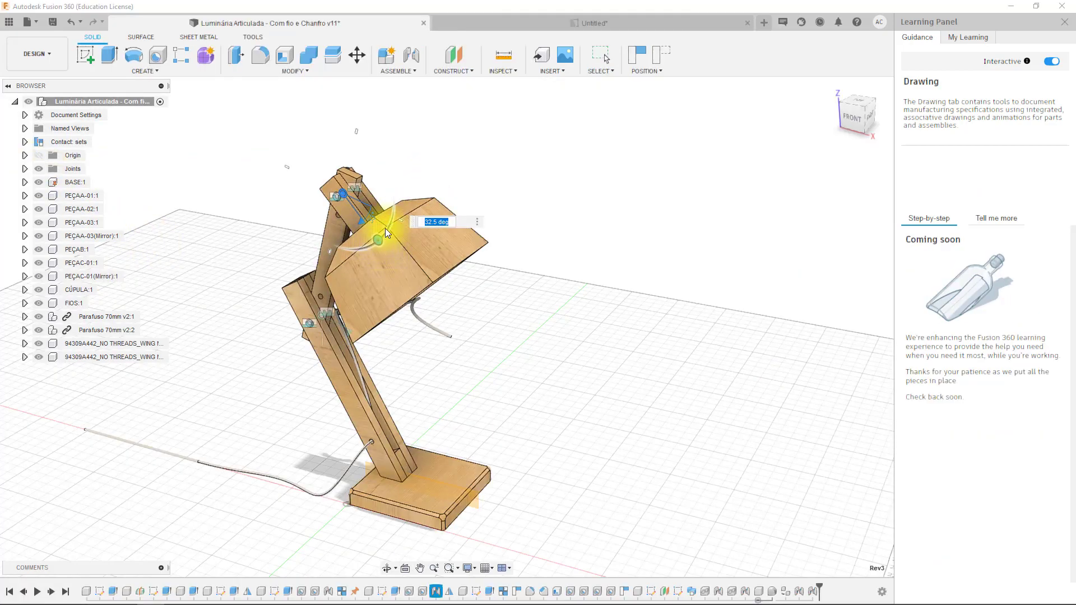
left_click_drag(377, 243, 344, 72)
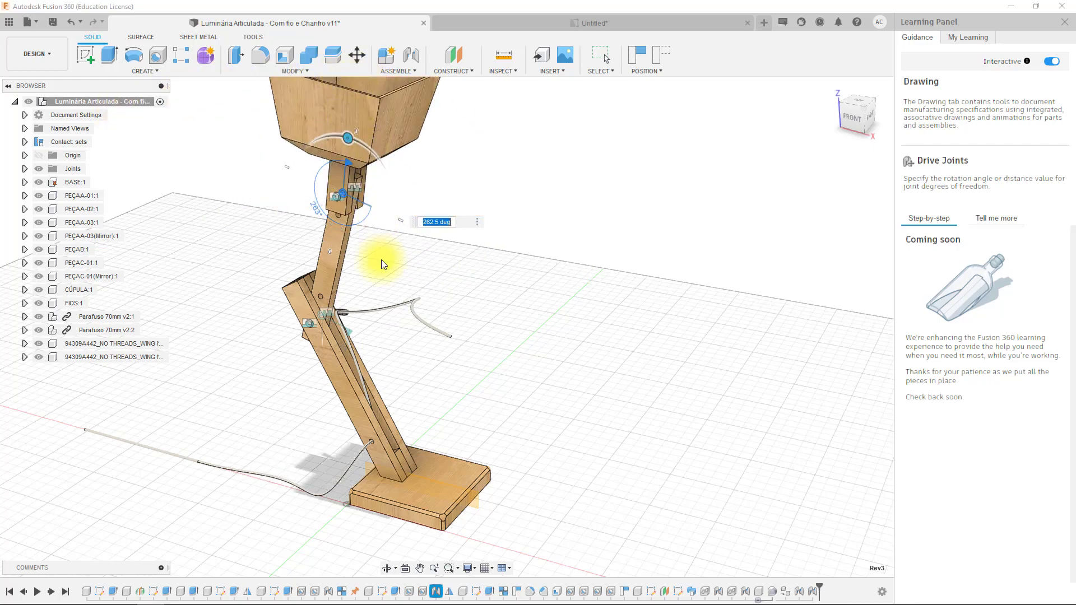
scroll(399, 330, "down", 2)
scroll(398, 330, "down", 3)
scroll(387, 284, "up", 2)
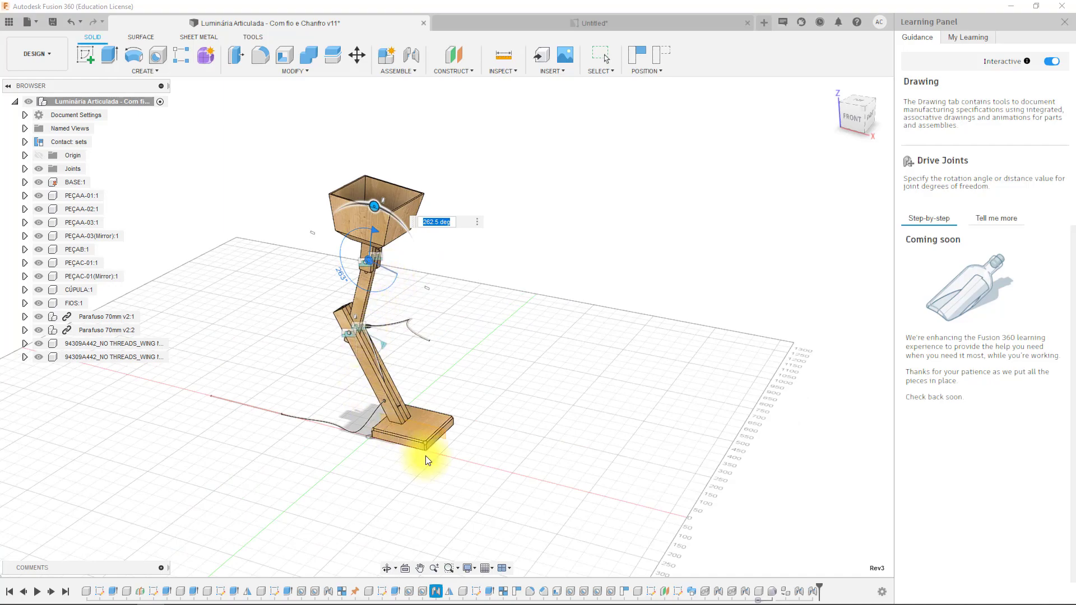
left_click_drag(375, 206, 365, 203)
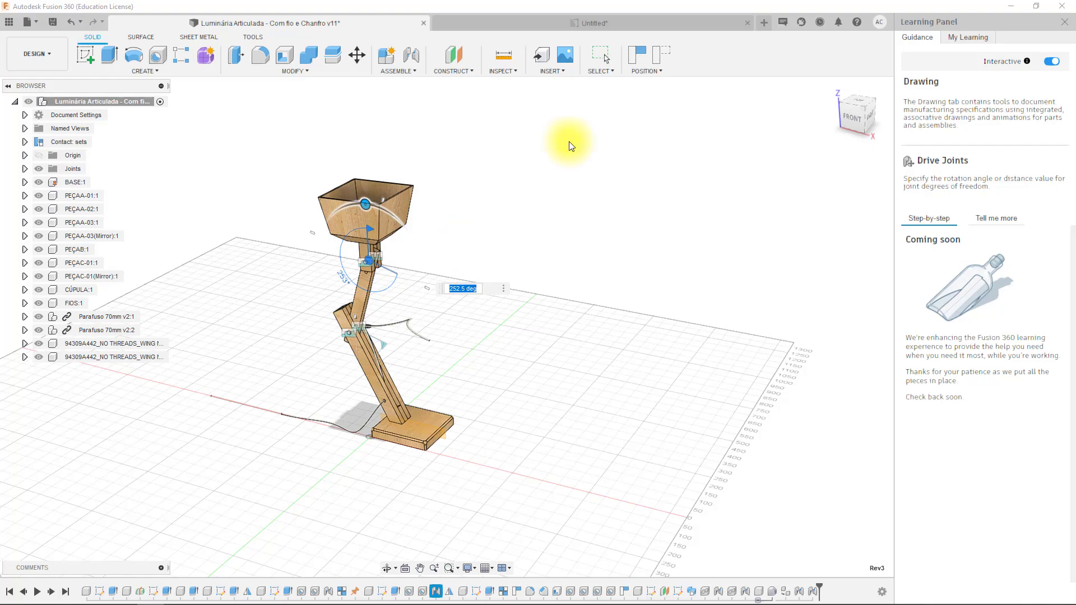
key("Return")
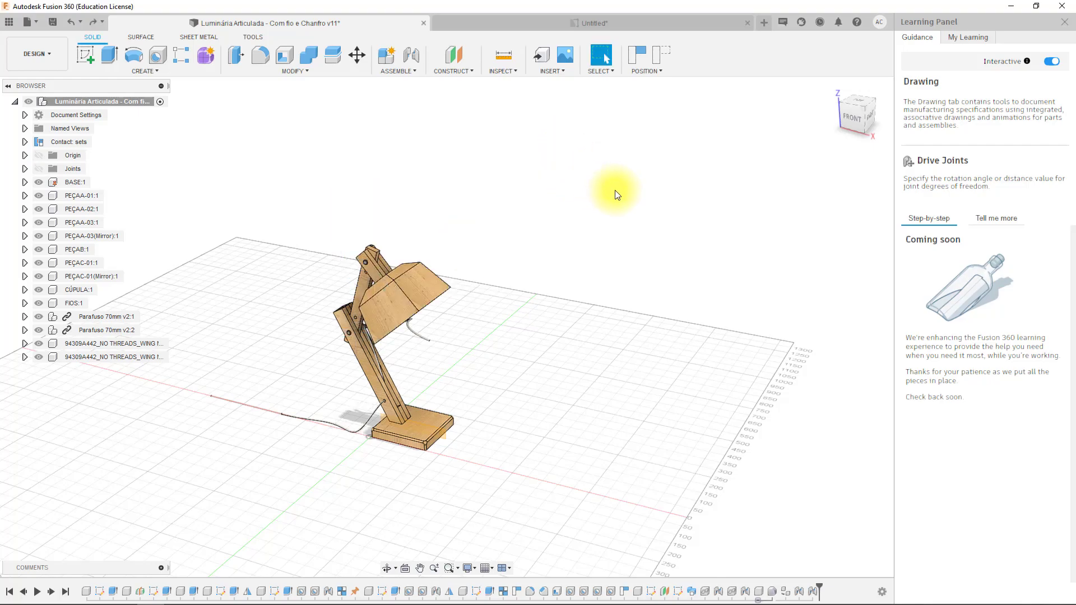
key("ctrl+z")
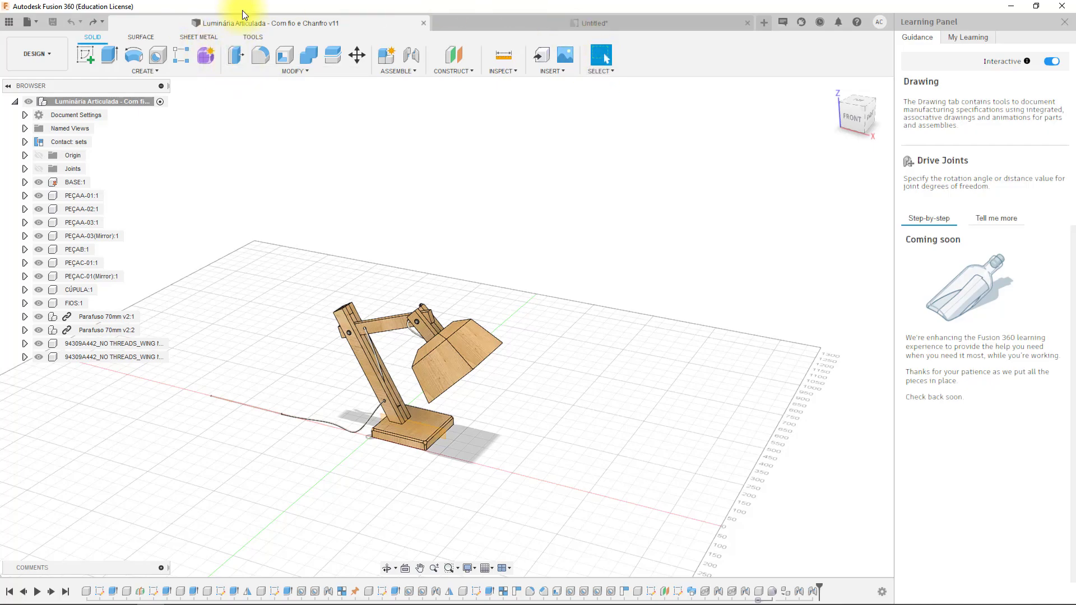
- Show the joints, tilt the lampshade upward about its joint, and revert the components to their previous position
left_click(395, 325)
left_click(395, 324)
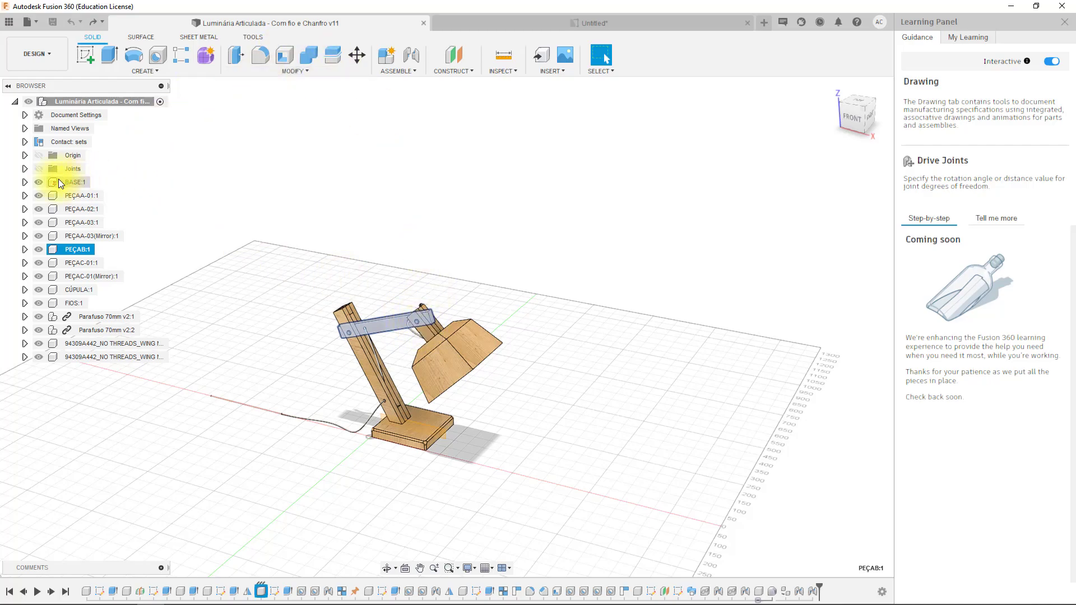
left_click(38, 170)
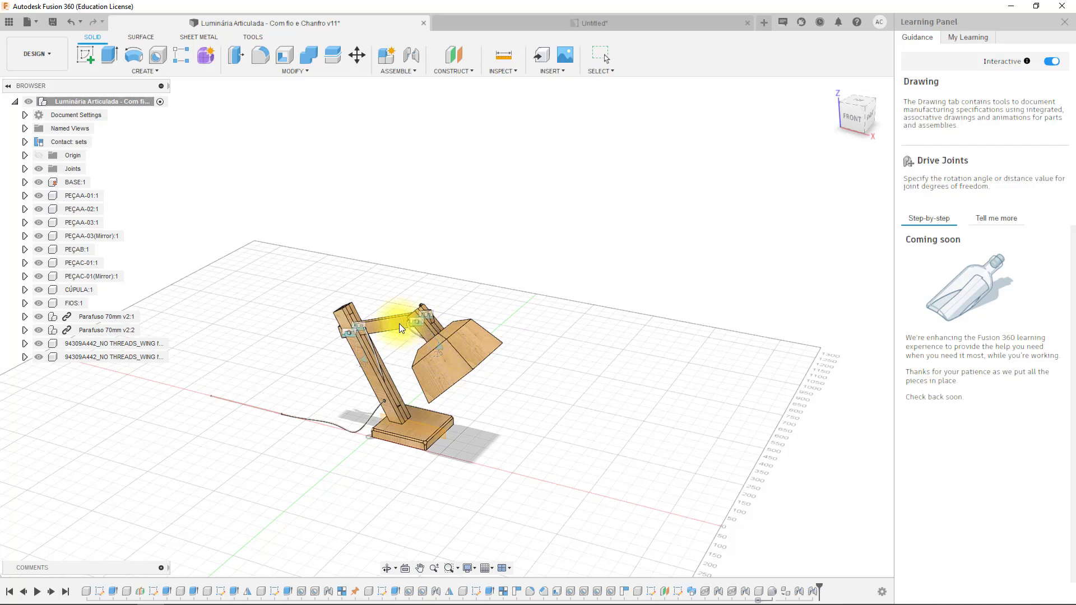
left_click_drag(435, 334, 474, 312)
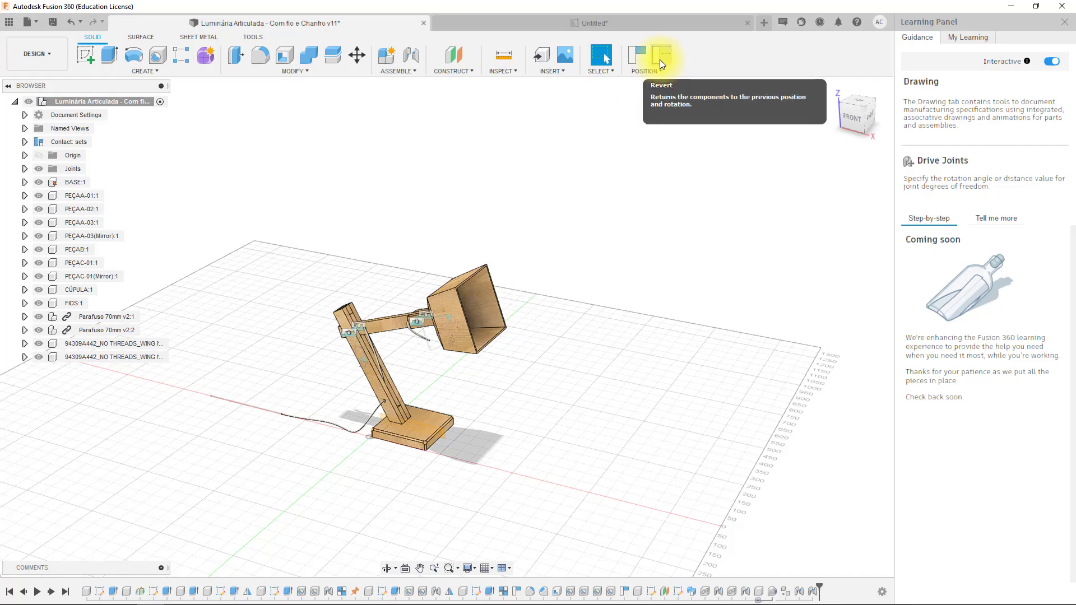
left_click(661, 60)
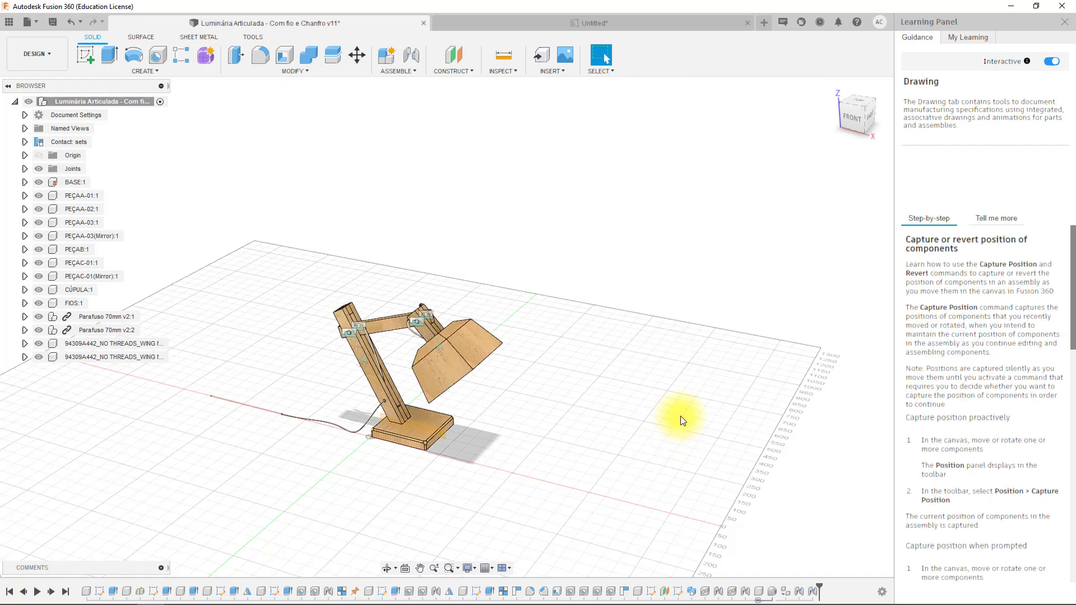
- Return to the untitled drawing and delete the overall height dimension from the front view
left_click(596, 22)
left_click(308, 191)
key("Delete")
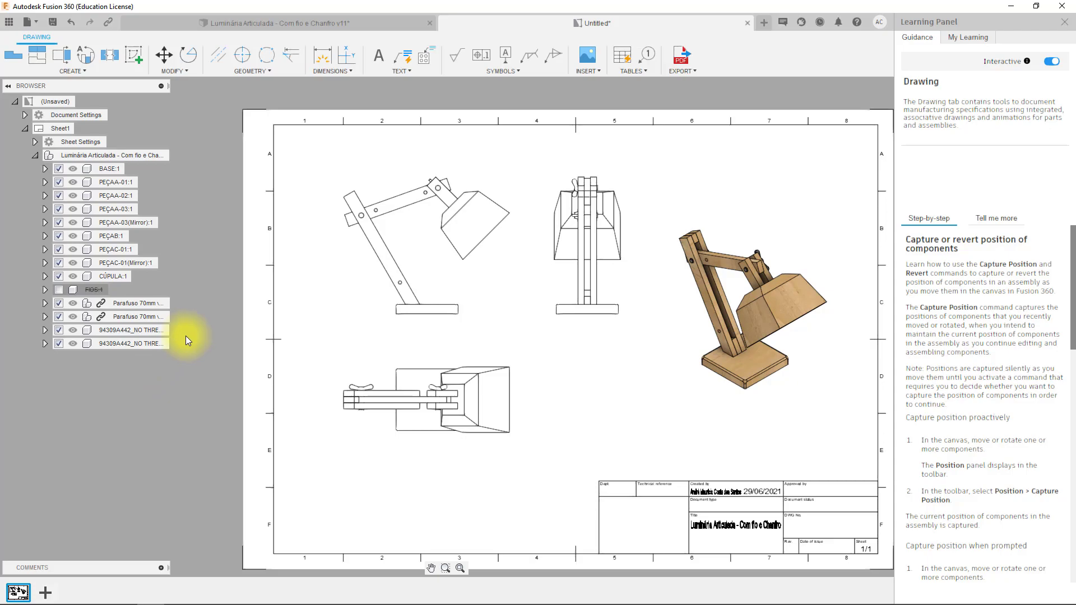
- Add a second blank sheet to the drawing
left_click(46, 593)
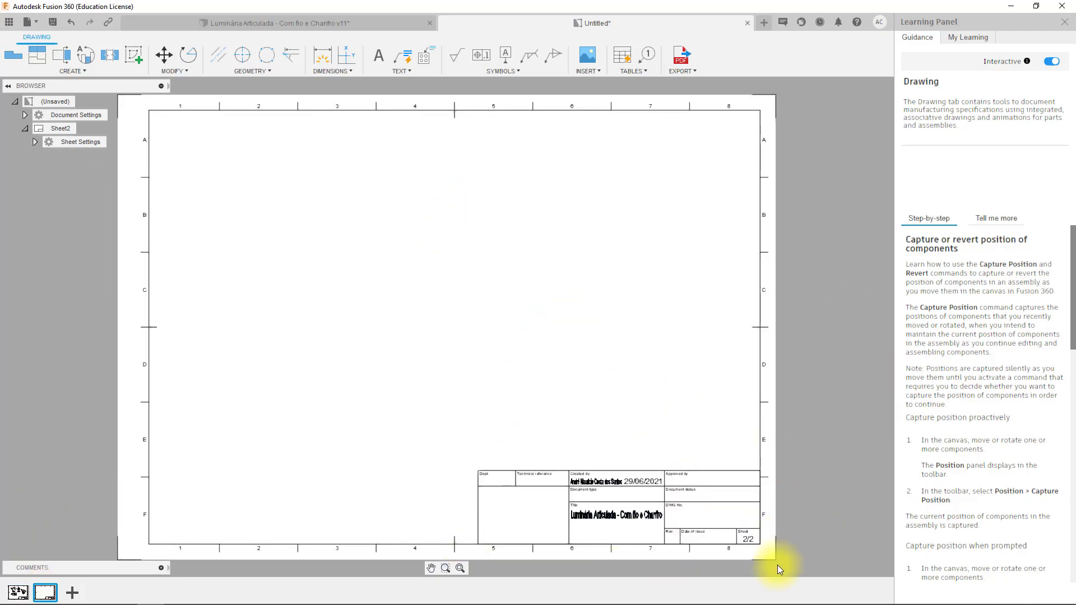
- Examine the new sheet's title block, including its sheet number, title and document fields
scroll(775, 559, "down", 3)
scroll(775, 536, "up", 5)
scroll(775, 536, "up", 5)
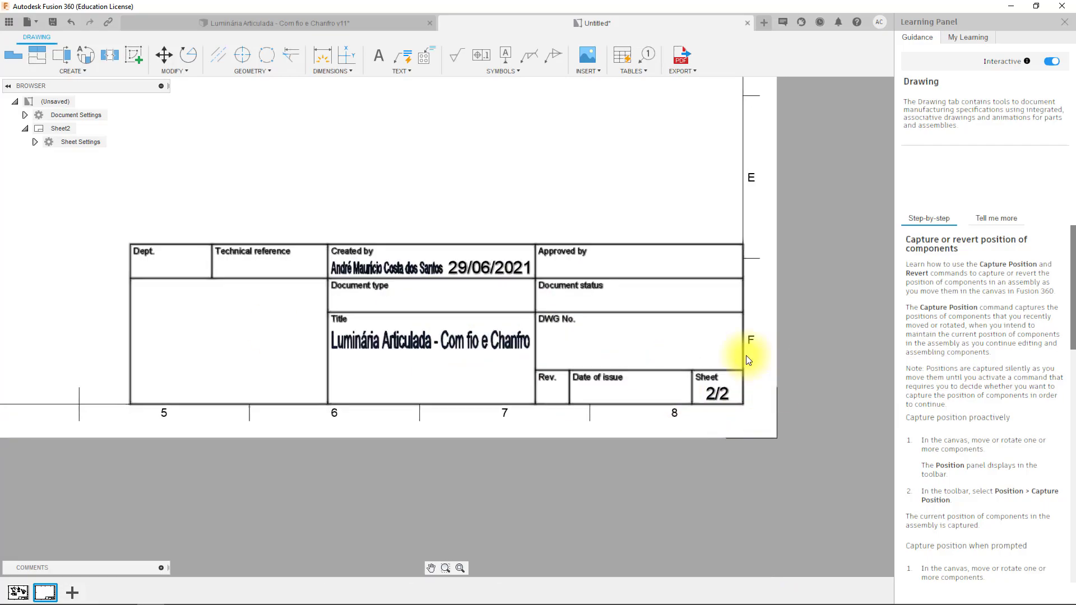
scroll(717, 388, "up", 1)
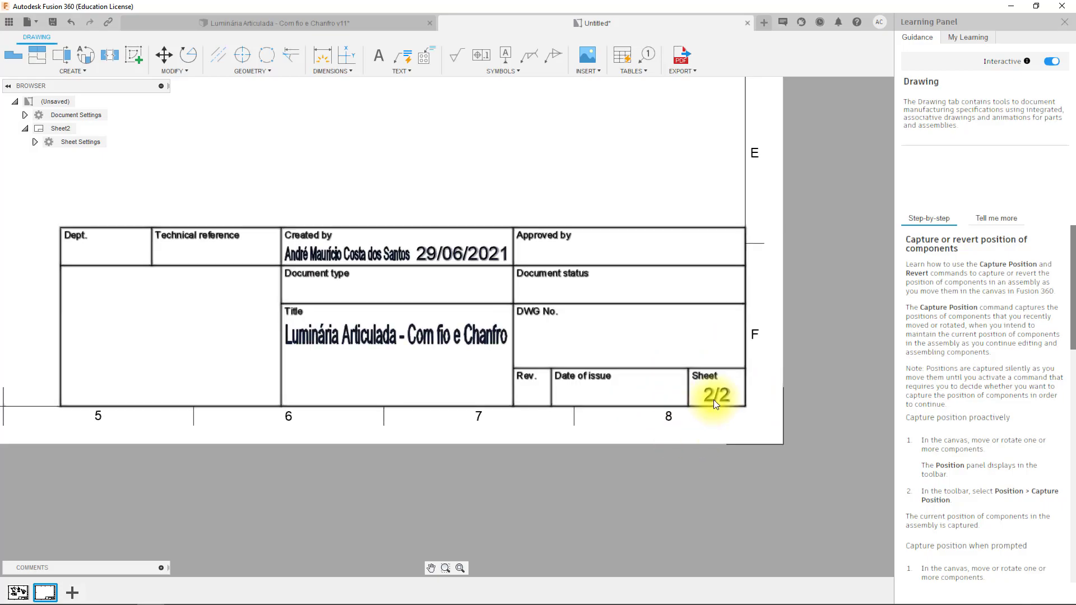
scroll(717, 398, "down", 5)
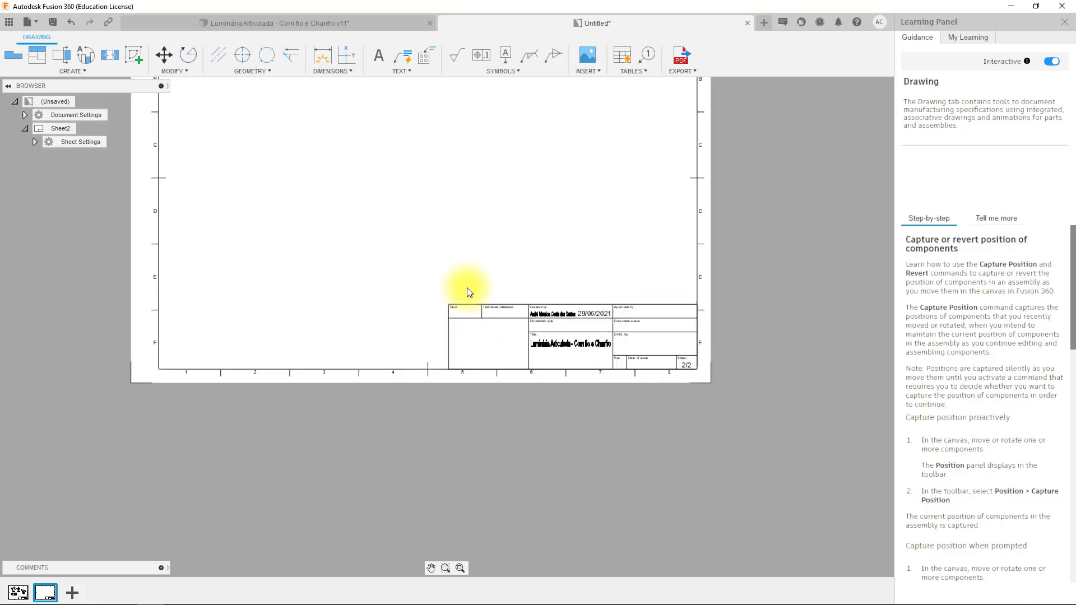
scroll(689, 388, "up", 5)
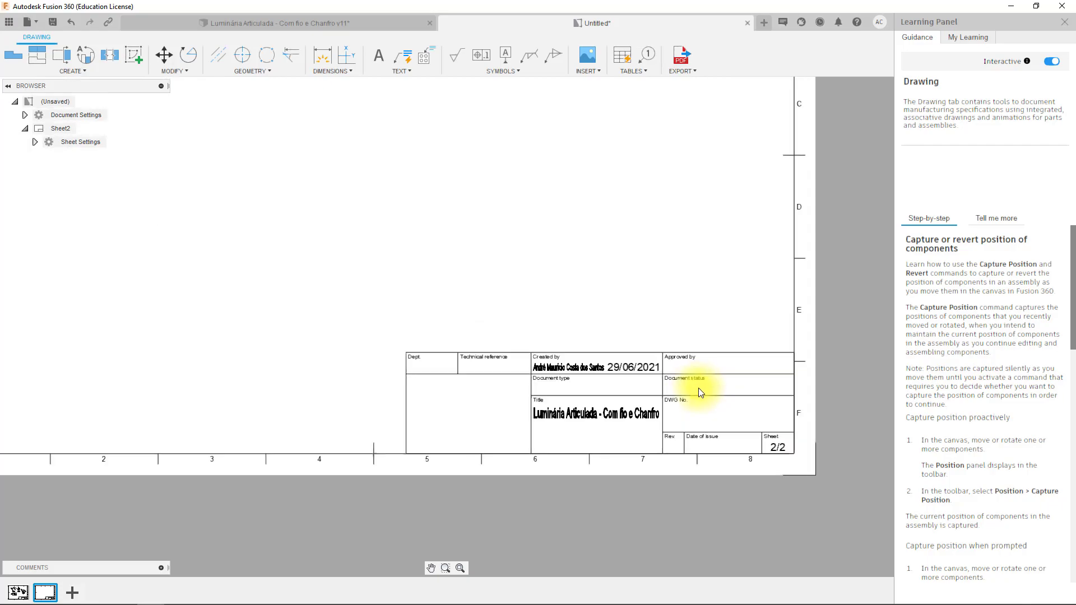
middle_click_drag(661, 425, 577, 368)
scroll(576, 366, "up", 1)
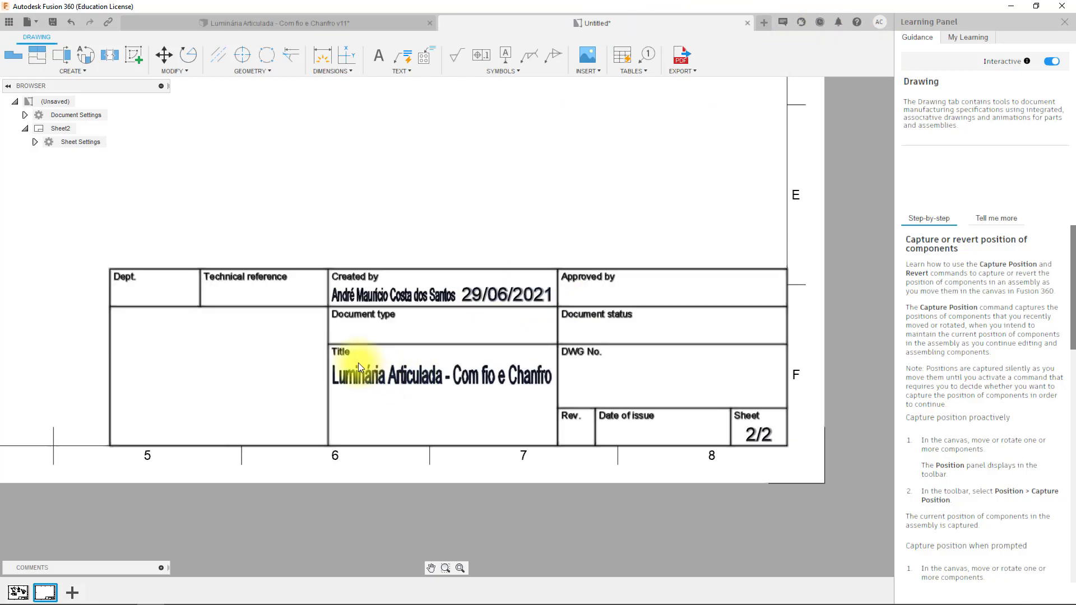
middle_click(408, 226)
middle_click(408, 227)
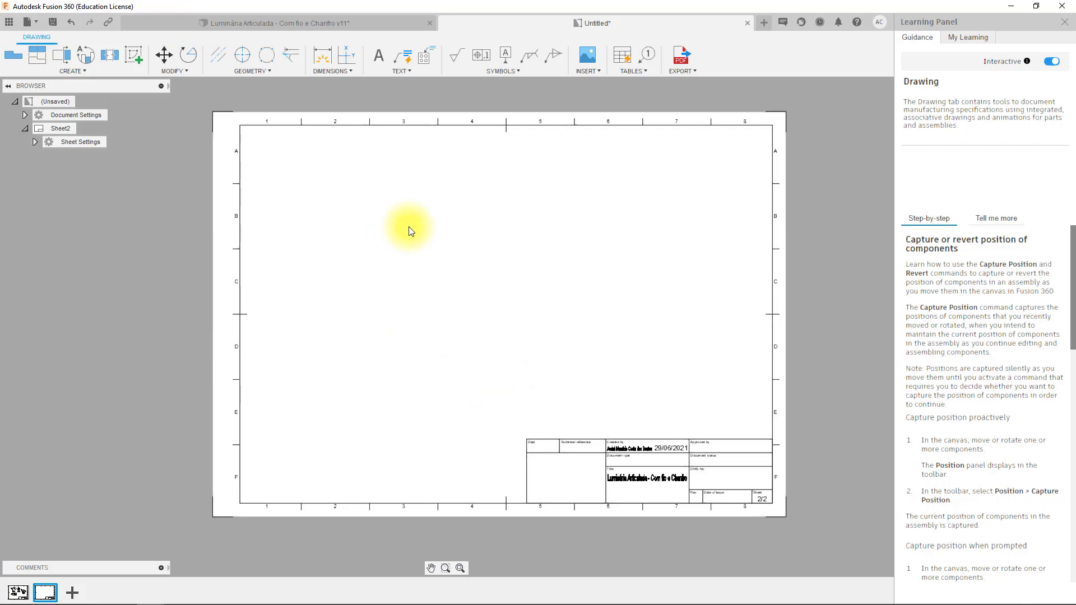